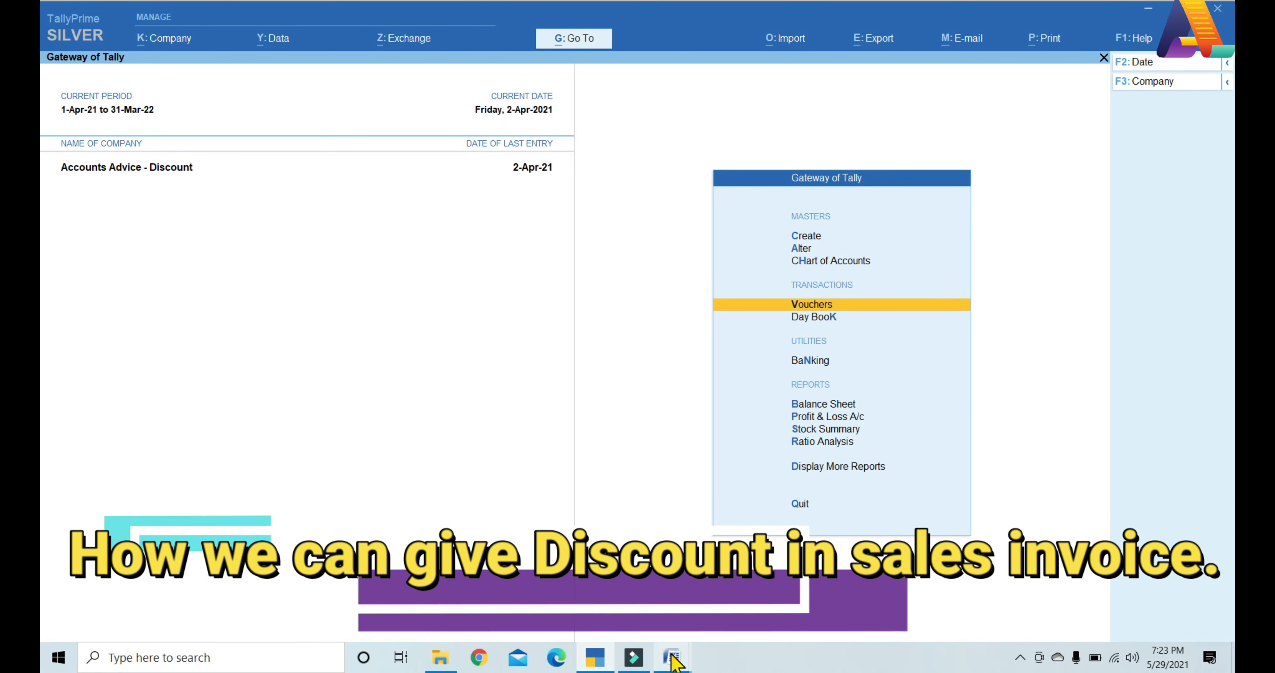
Step: Review the discount example in the COST CENTRE example Word document, and return to TallyPrime
mouse_move(673, 660)
left_click(732, 606)
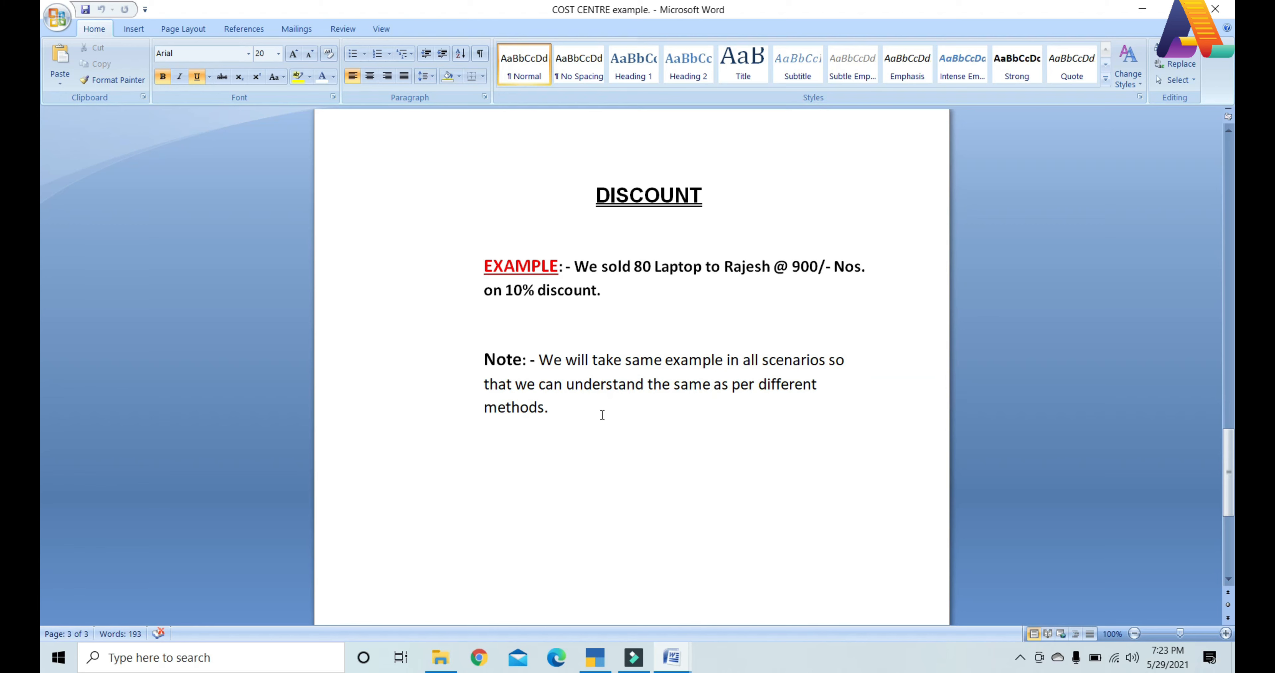
left_click(592, 669)
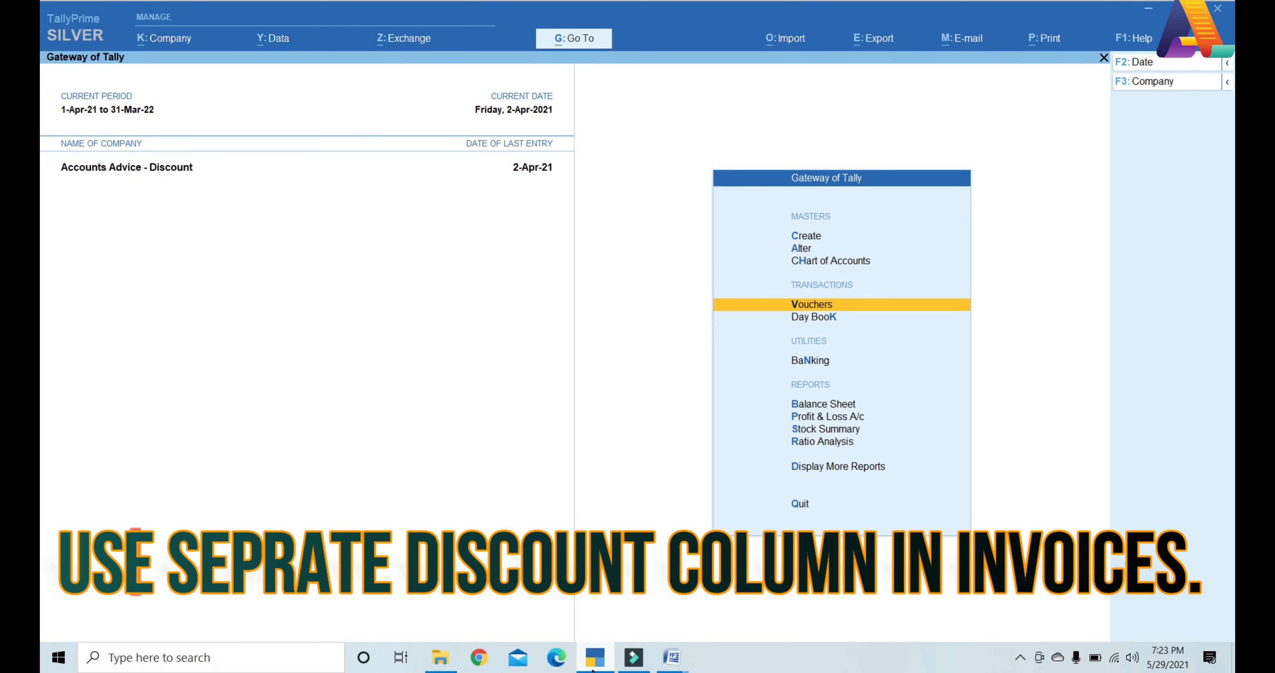
Step: Enable the "Use Discount column in invoices" company feature and save the feature settings
left_click(165, 45)
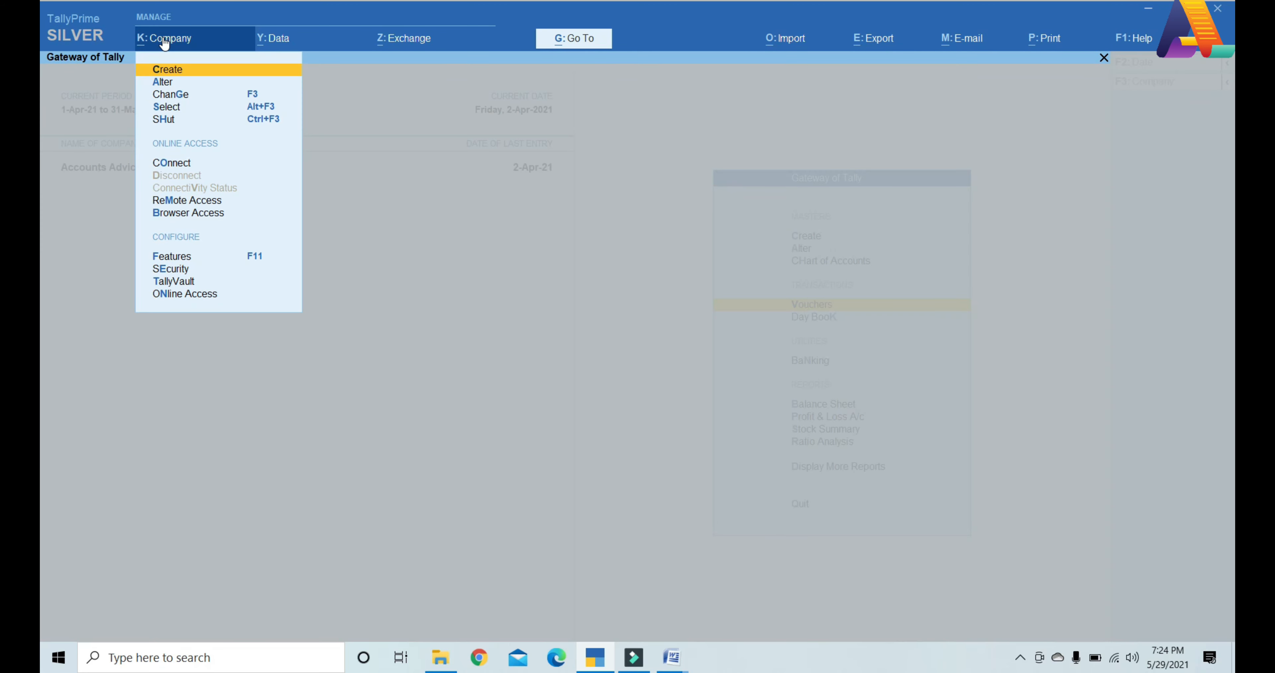
left_click(246, 253)
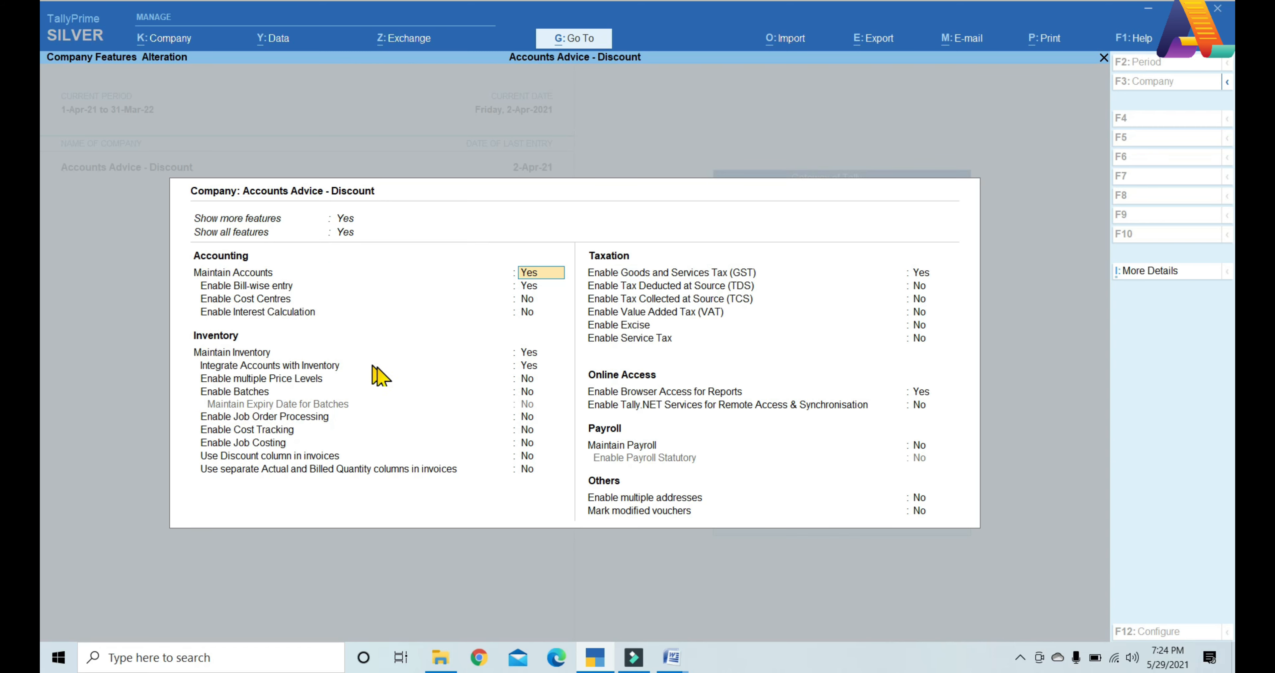
left_click(524, 455)
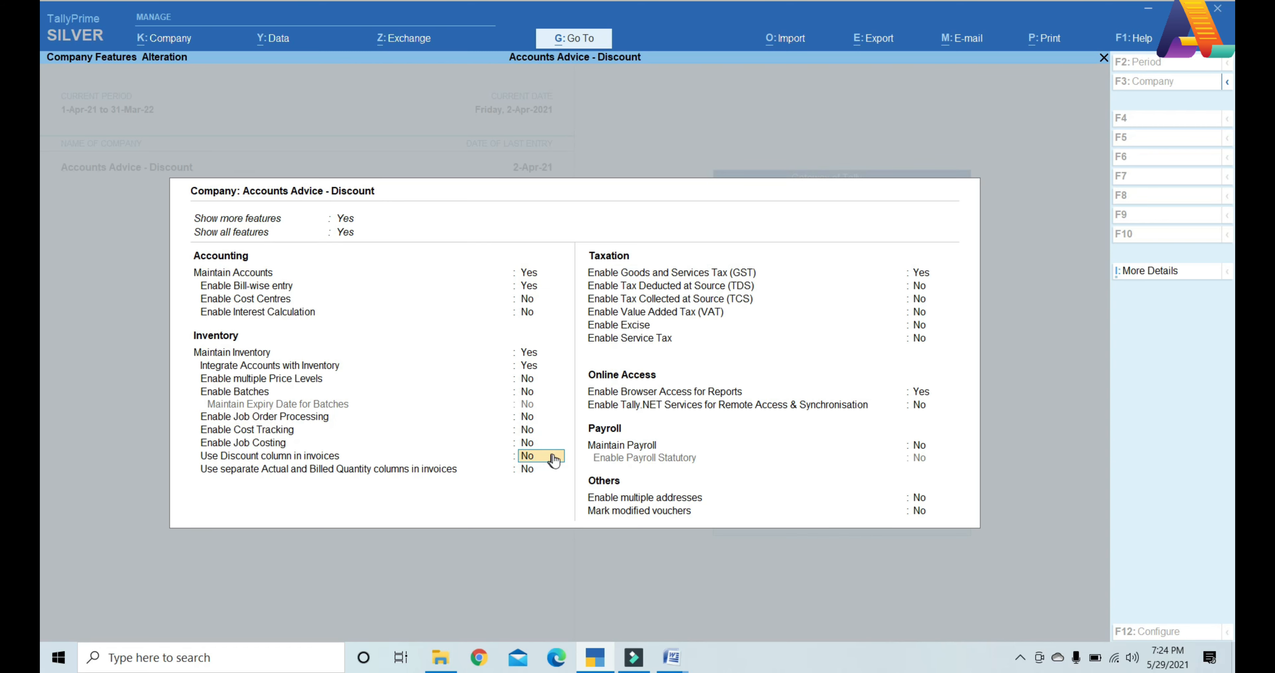
key("y")
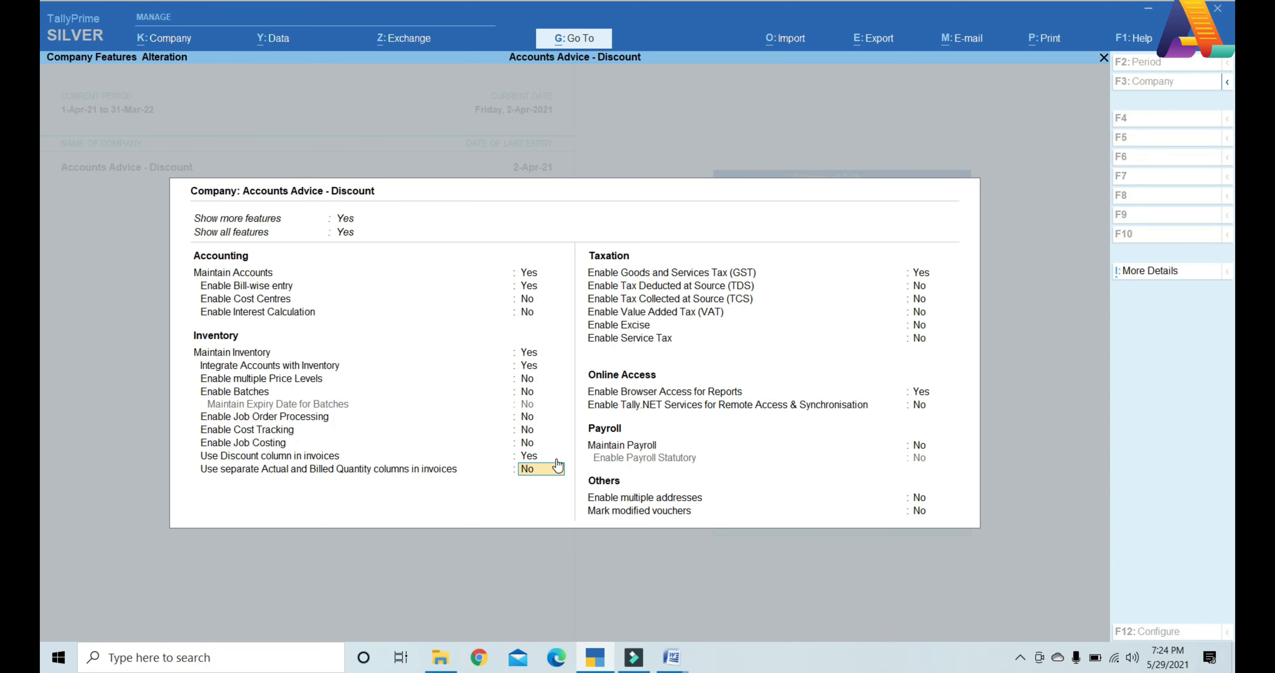
key("ctrl")
key("ctrl+a")
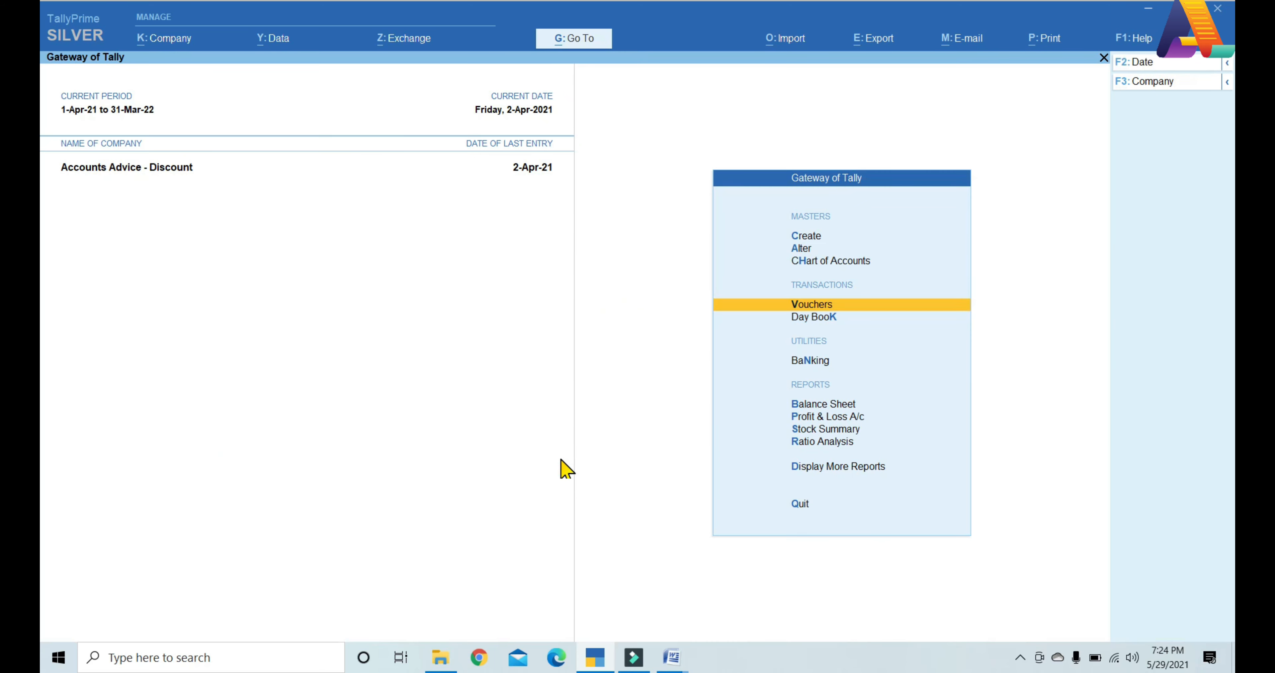
Step: Open a new sales voucher and check the laptop sale example in the COST CENTRE example Word document before returning to TallyPrime
left_click(885, 305)
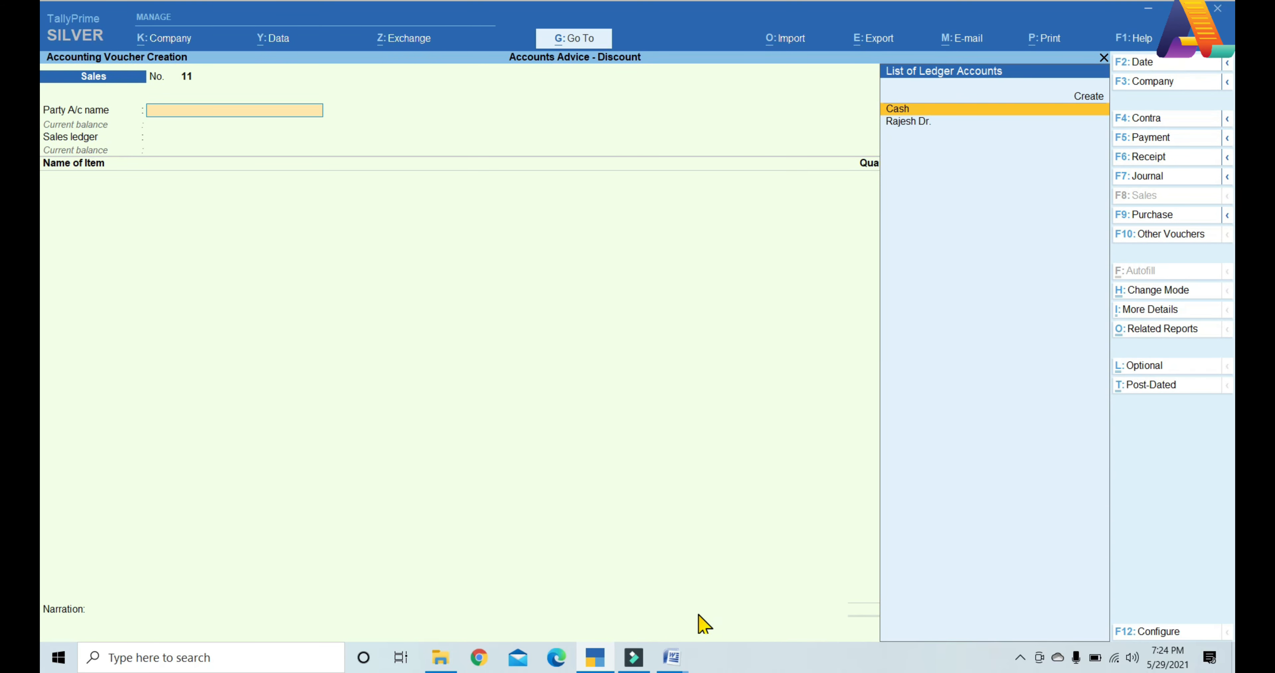
left_click(678, 658)
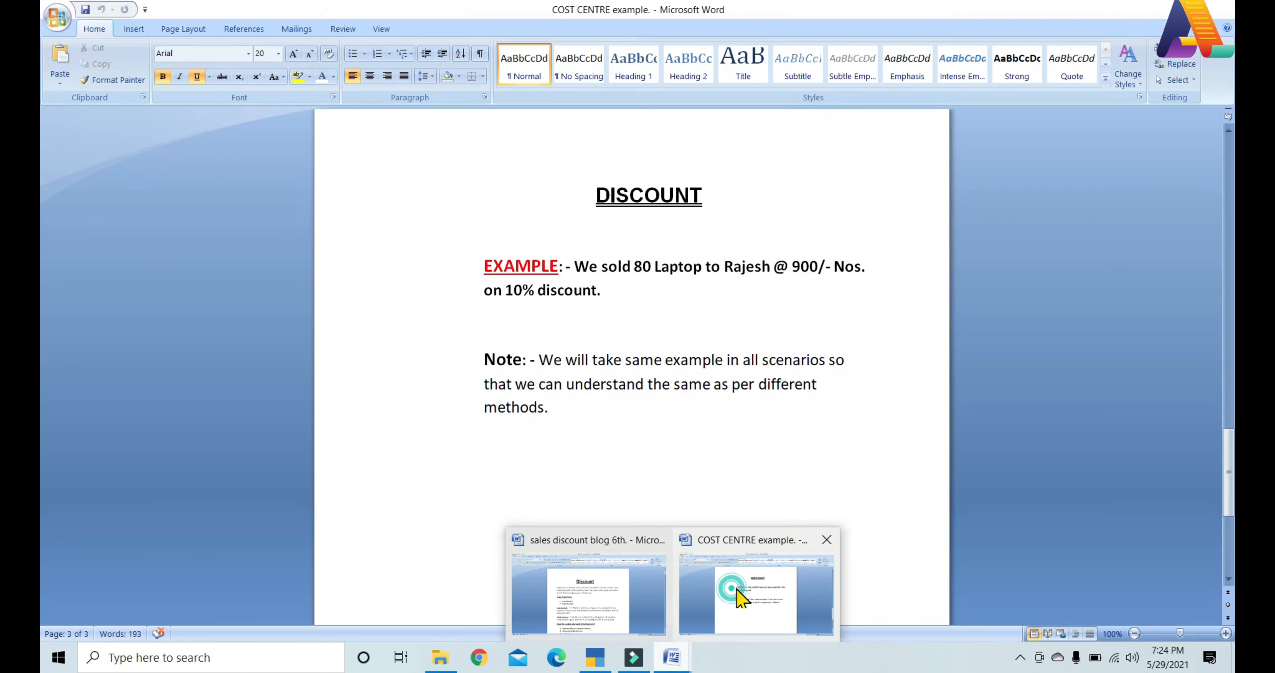
left_click(732, 590)
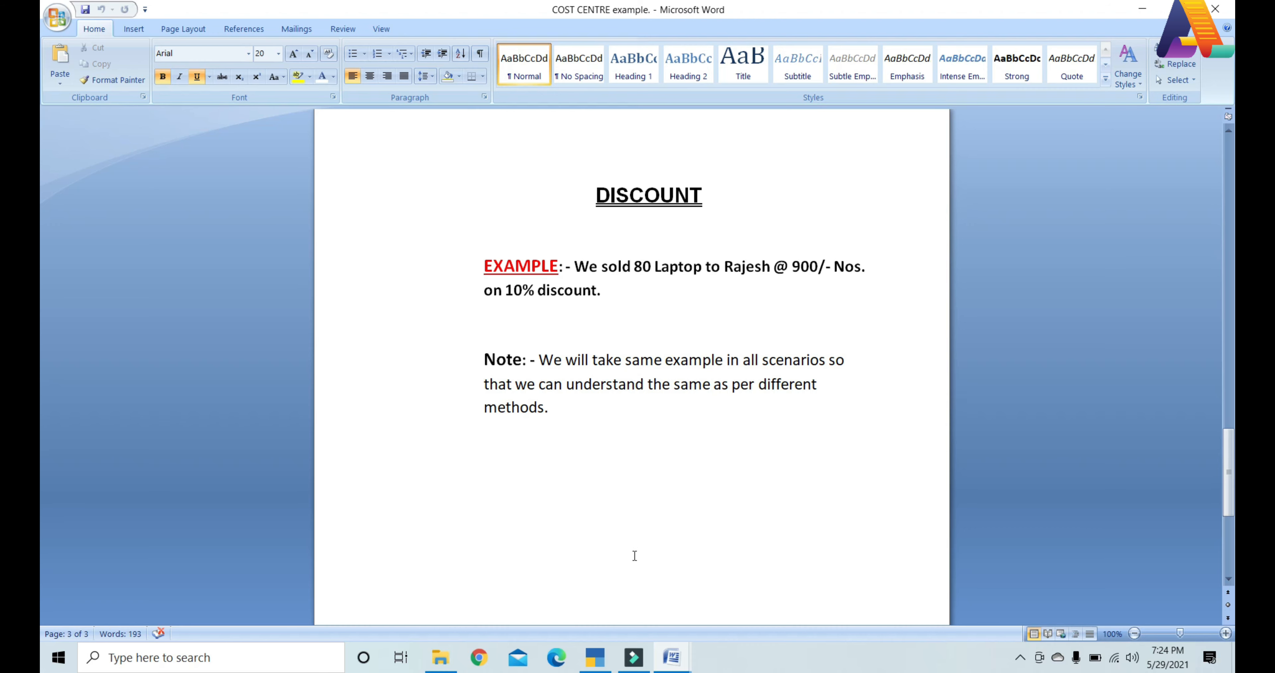
left_click(595, 658)
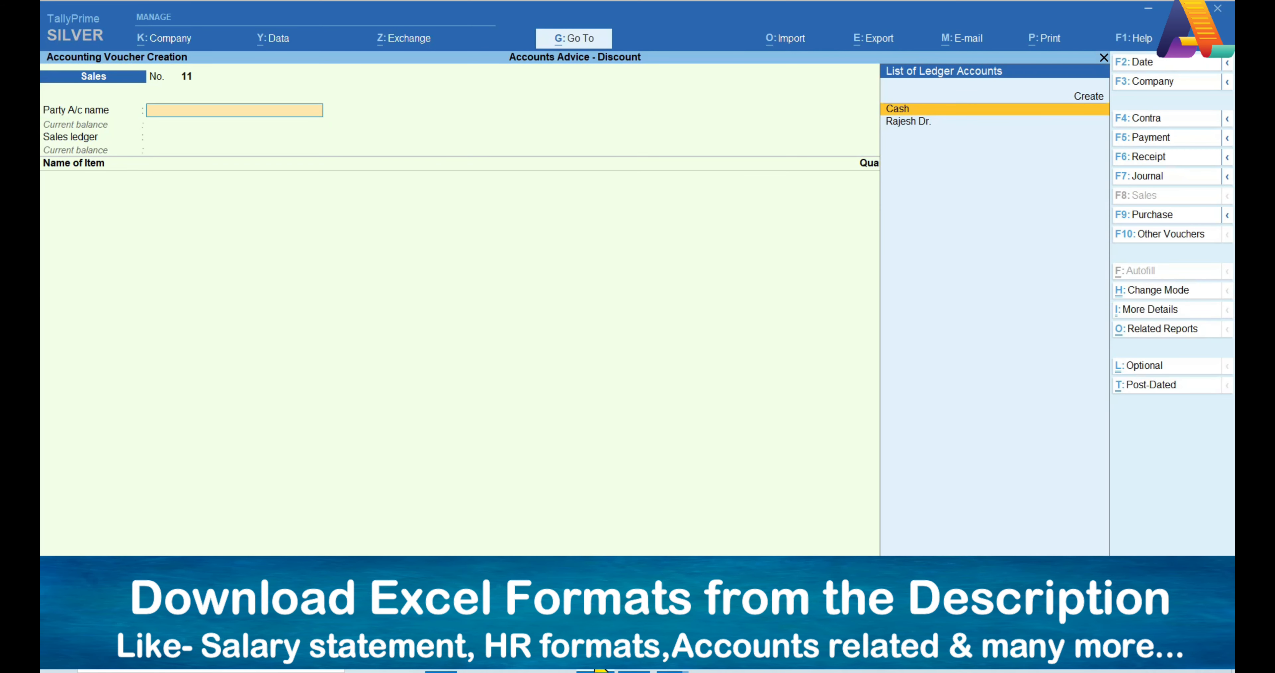
Step: Choose the customer's ledger as the voucher party, accept the dispatch and party details, and use Sales A/c as the sales ledger
key("Down")
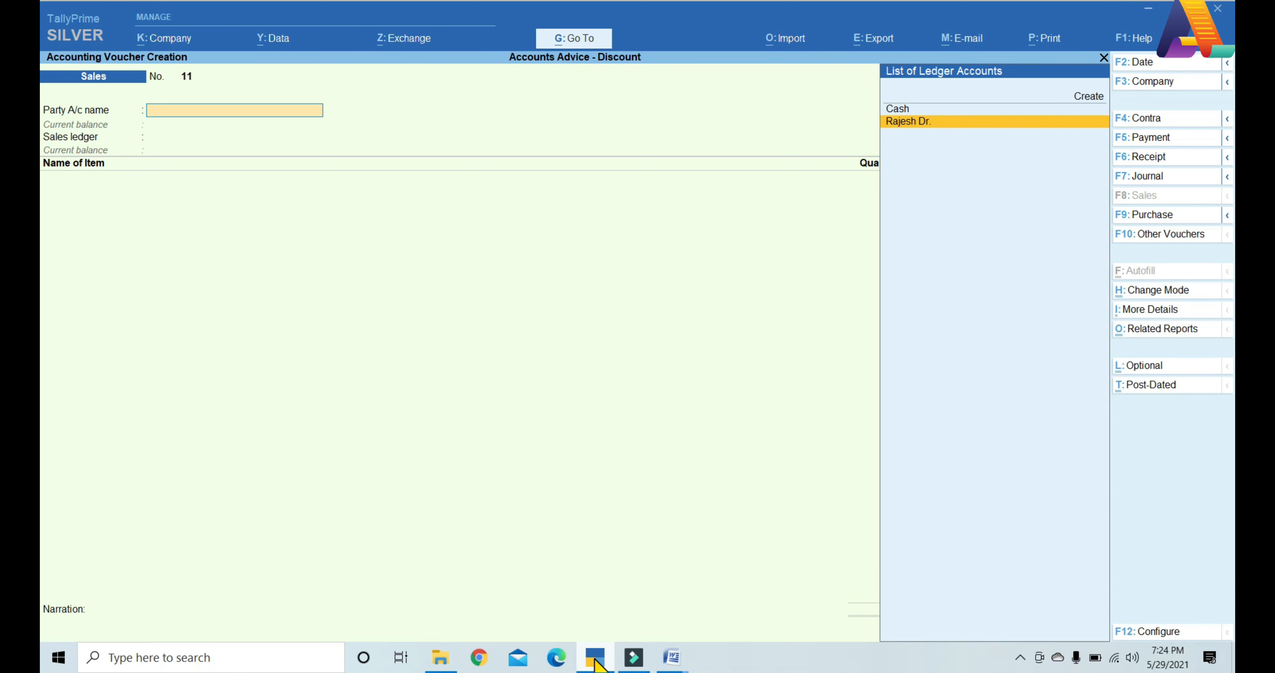
key("Return")
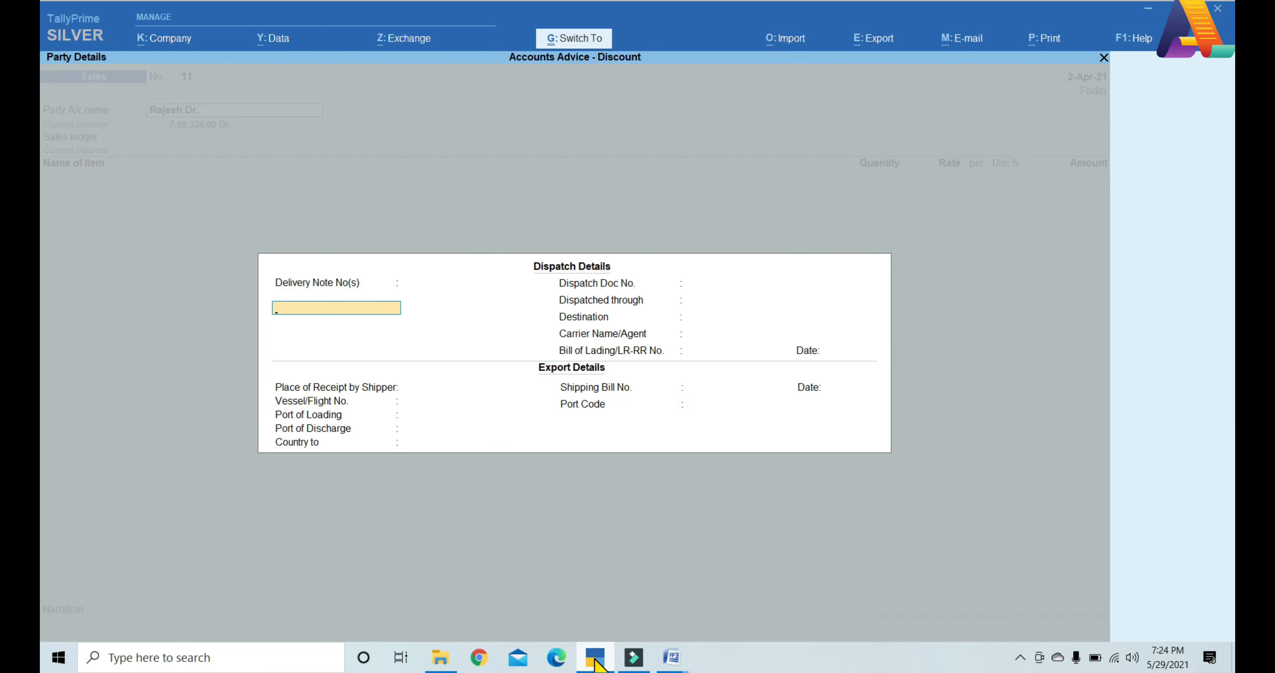
key("ctrl+a")
key("ctrl+a")
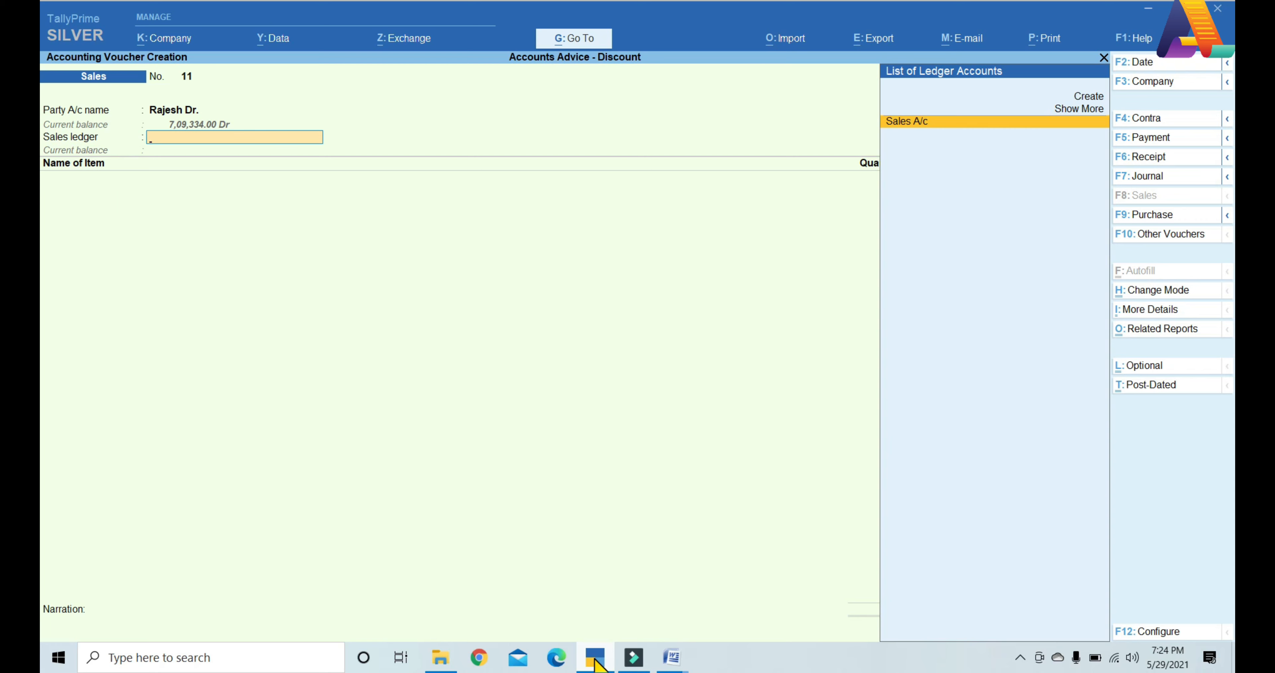
key("Return")
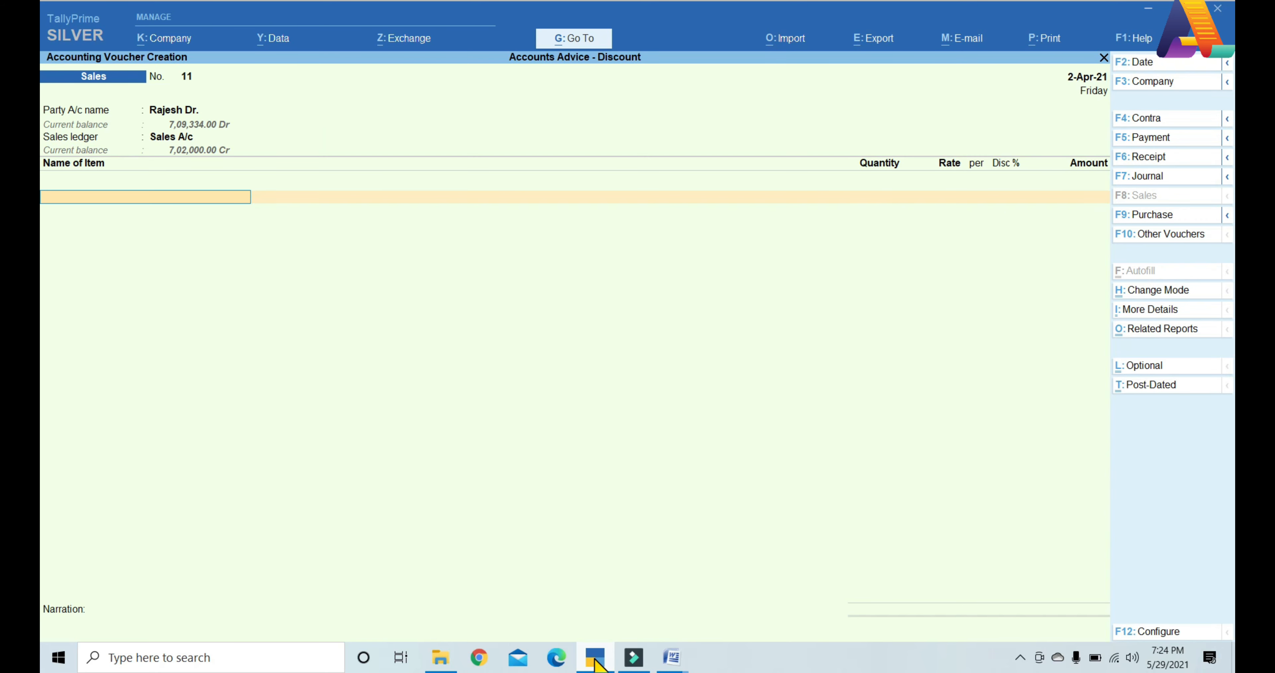
Step: Add the Laptop item to the sales voucher with a quantity of 80 Nos. at a rate of 900
type("L")
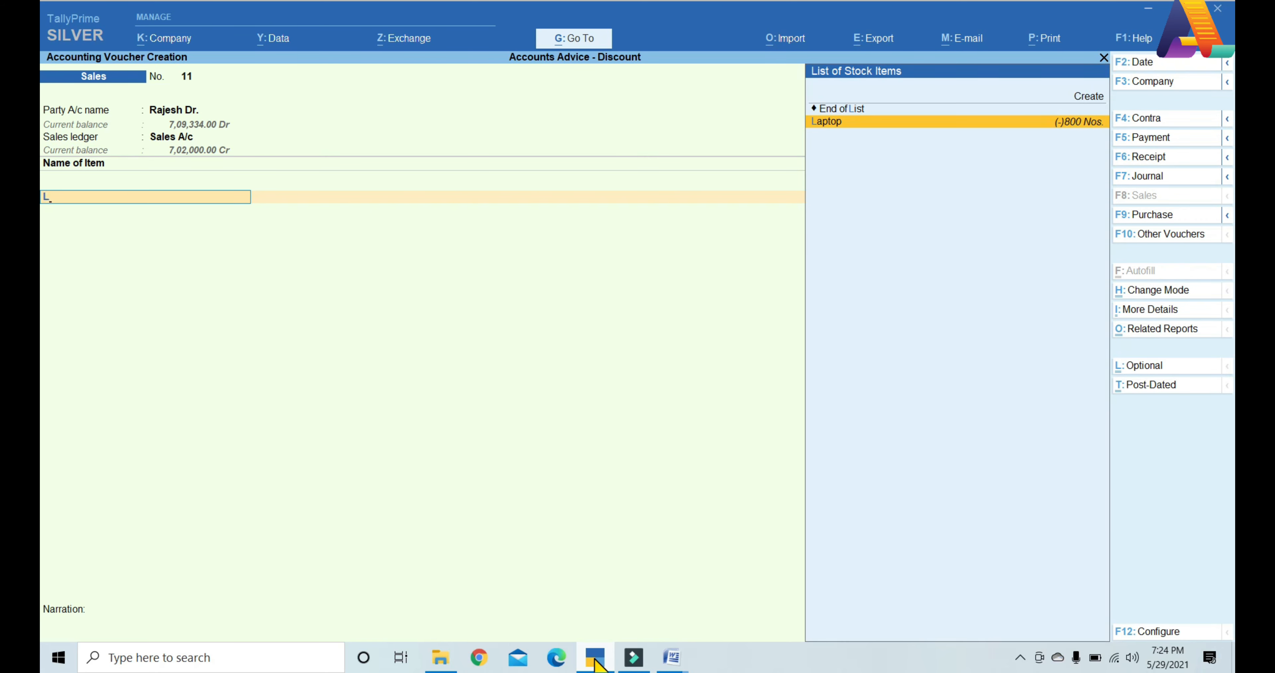
key("Return")
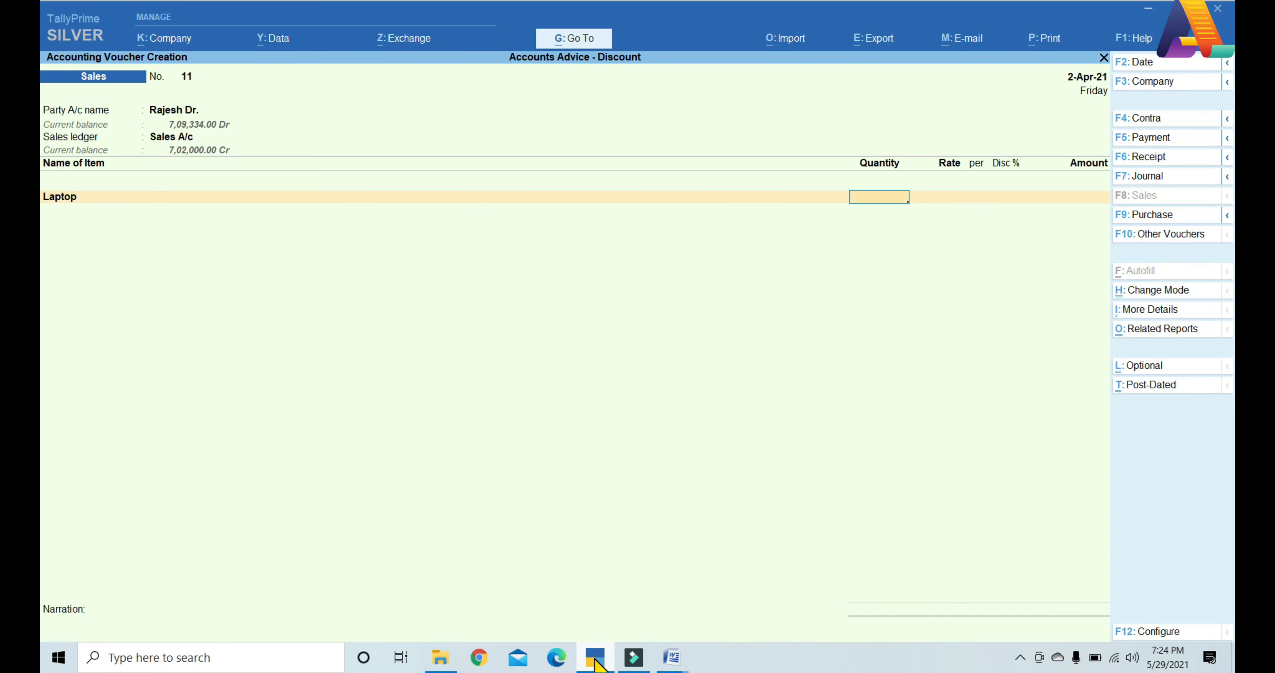
type("80")
key("Return")
key("Return")
key("Return")
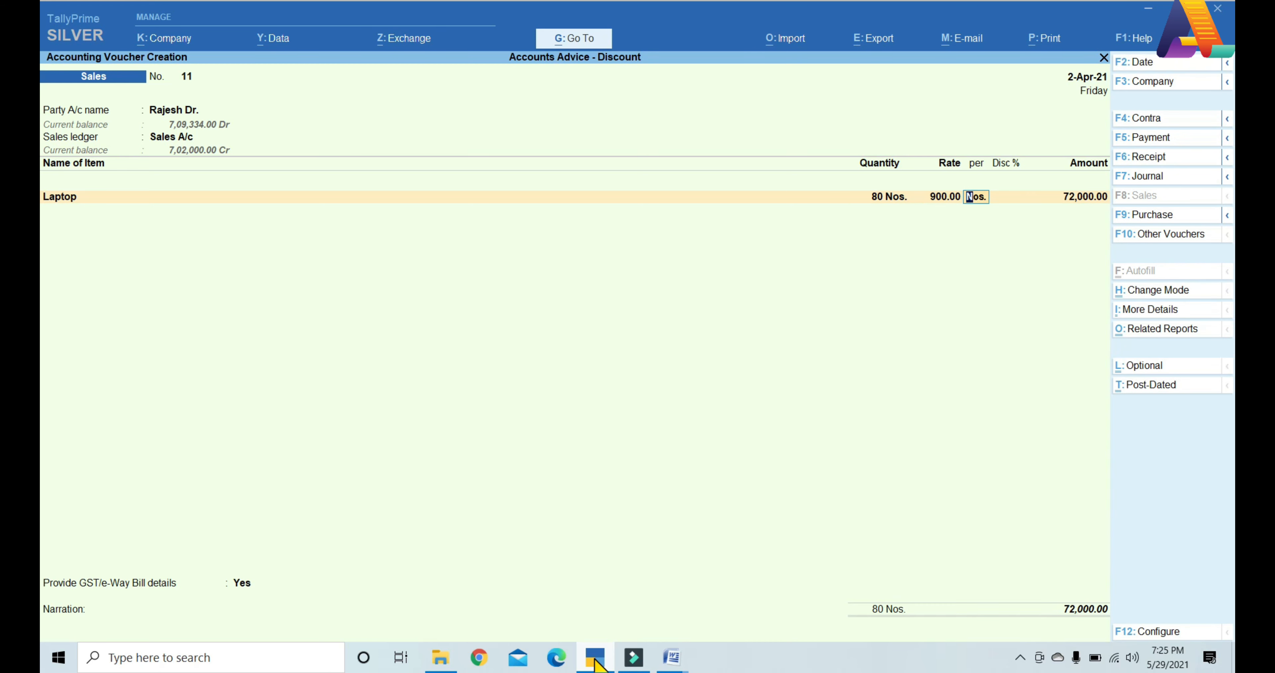
Step: Give the Laptop line a 10% discount in the Disc % column and save the sales voucher
key("Return")
type("10")
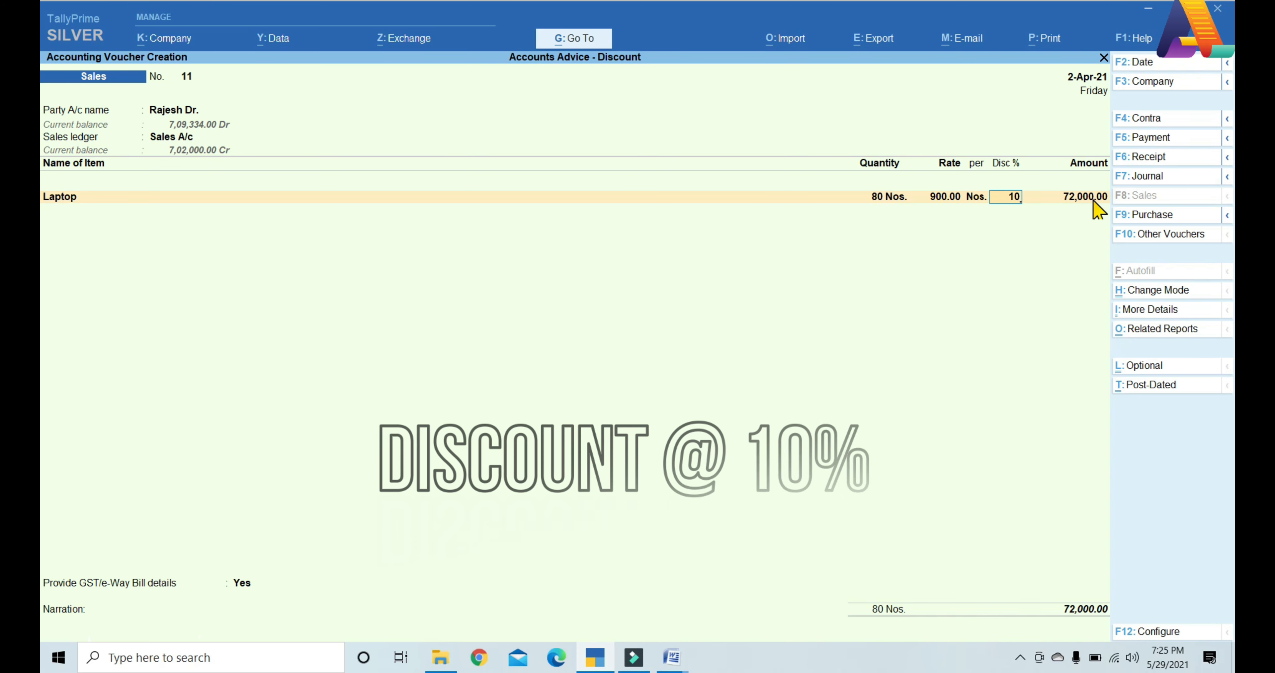
key("Return")
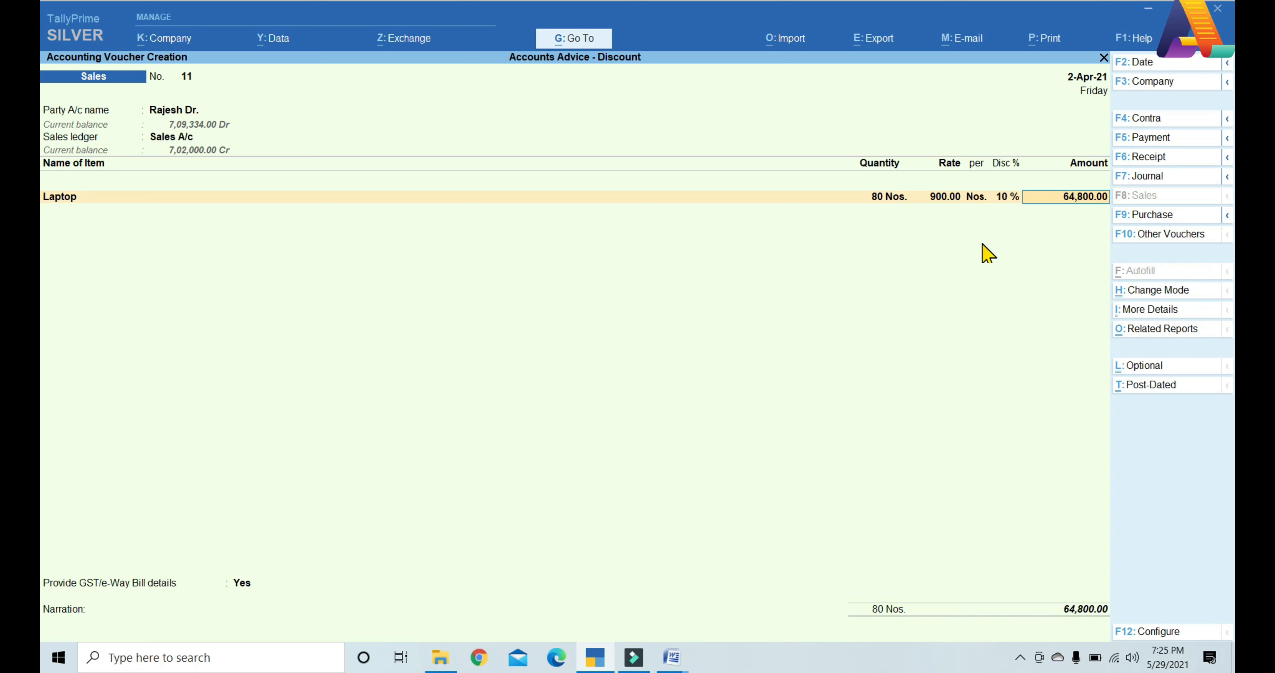
key("ctrl")
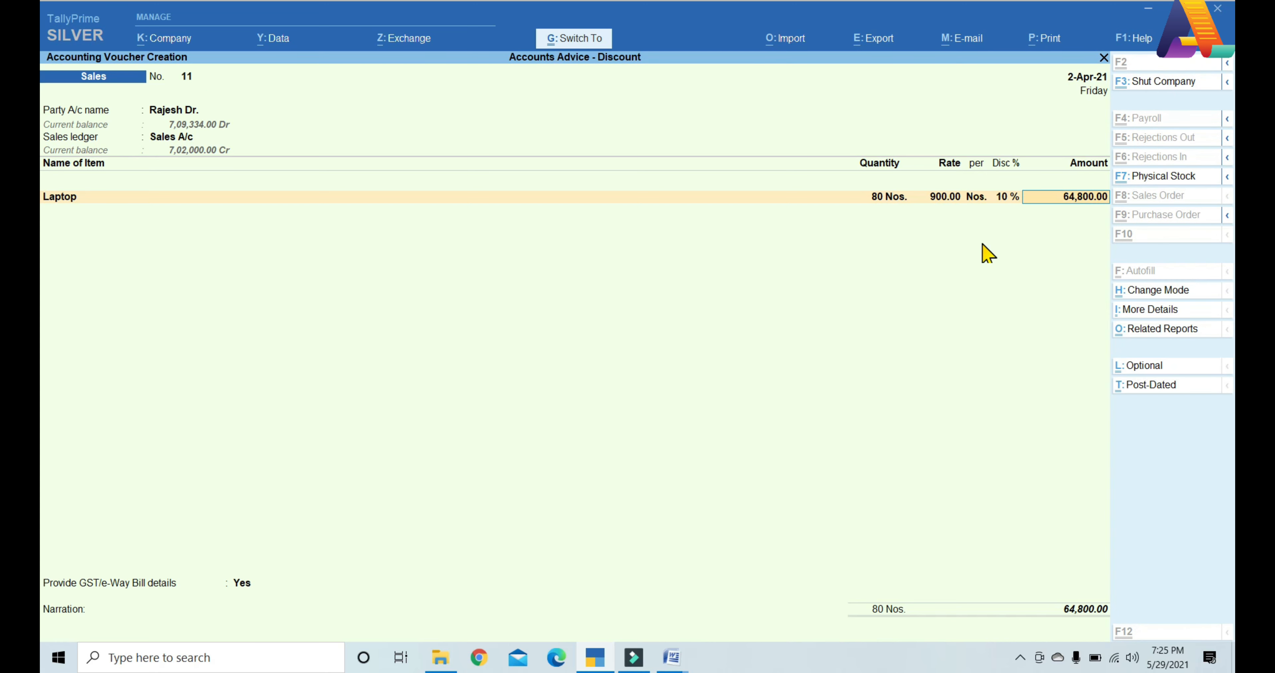
key("ctrl+a")
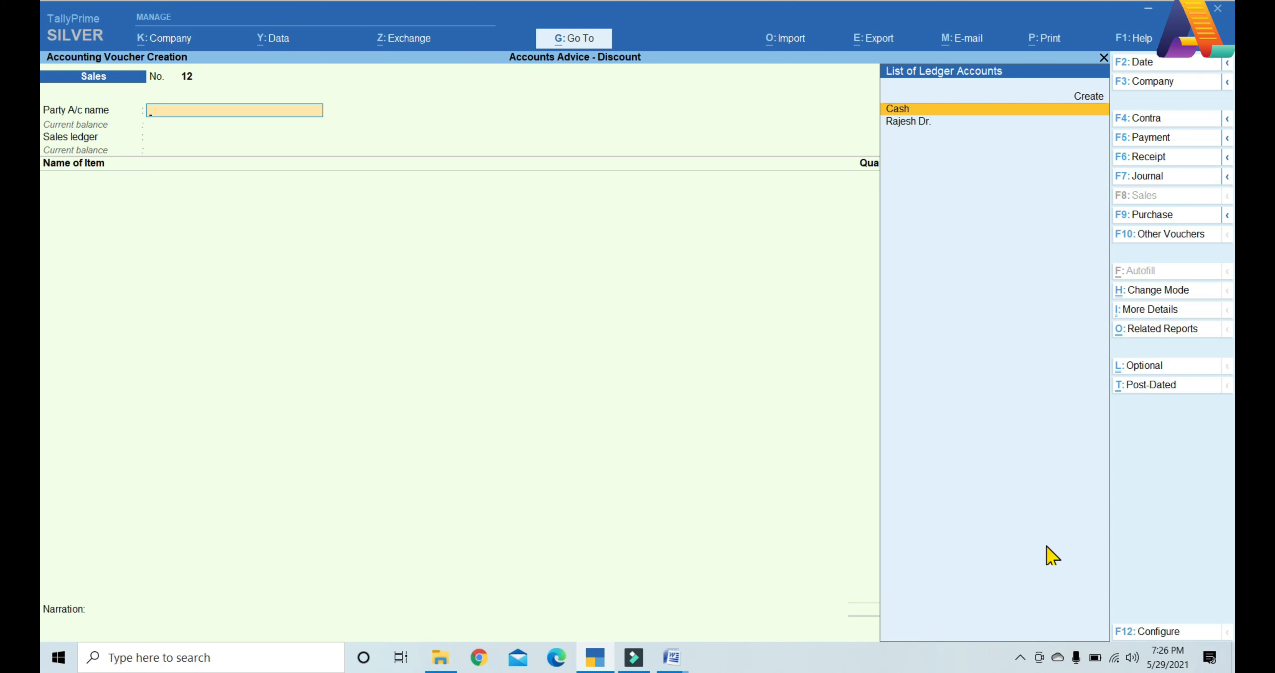
Step: Set "Provide Cash/Trade Discount" to Yes in the sales voucher configuration and save the configuration
left_click(1129, 632)
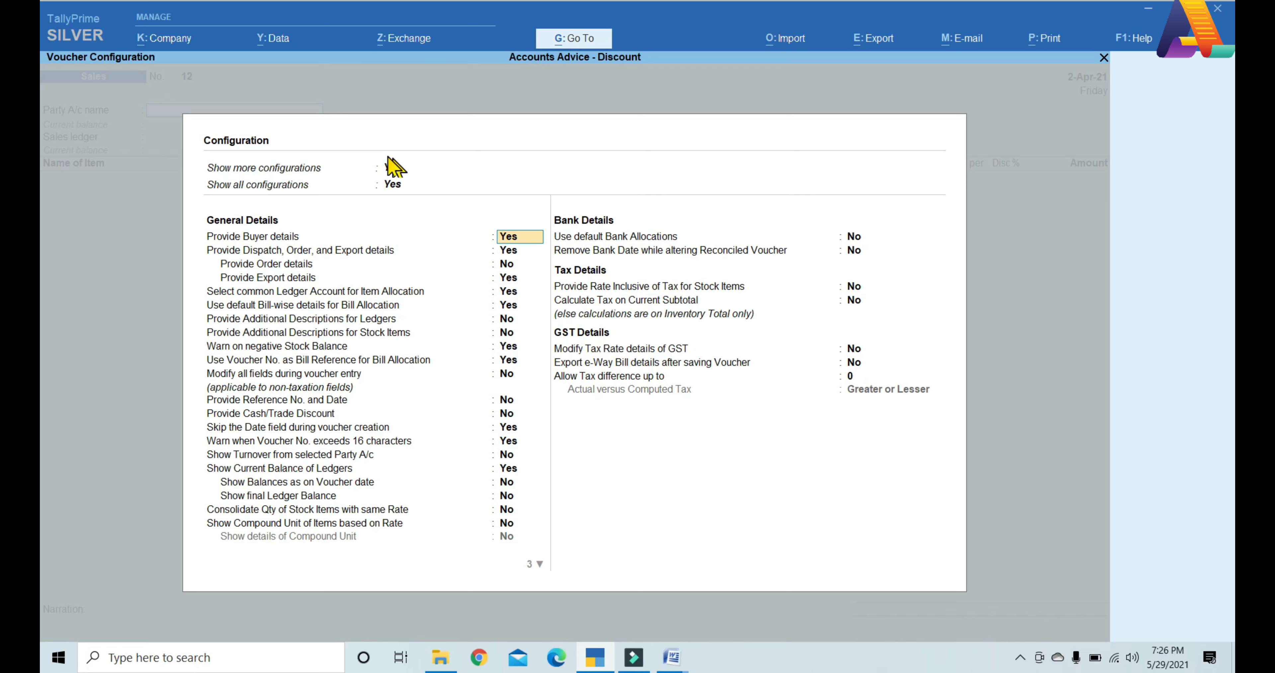
key("Down")
key("Down")
key("Down")
key("Down")
key("Down")
key("Down")
key("Down")
key("Down")
key("Down")
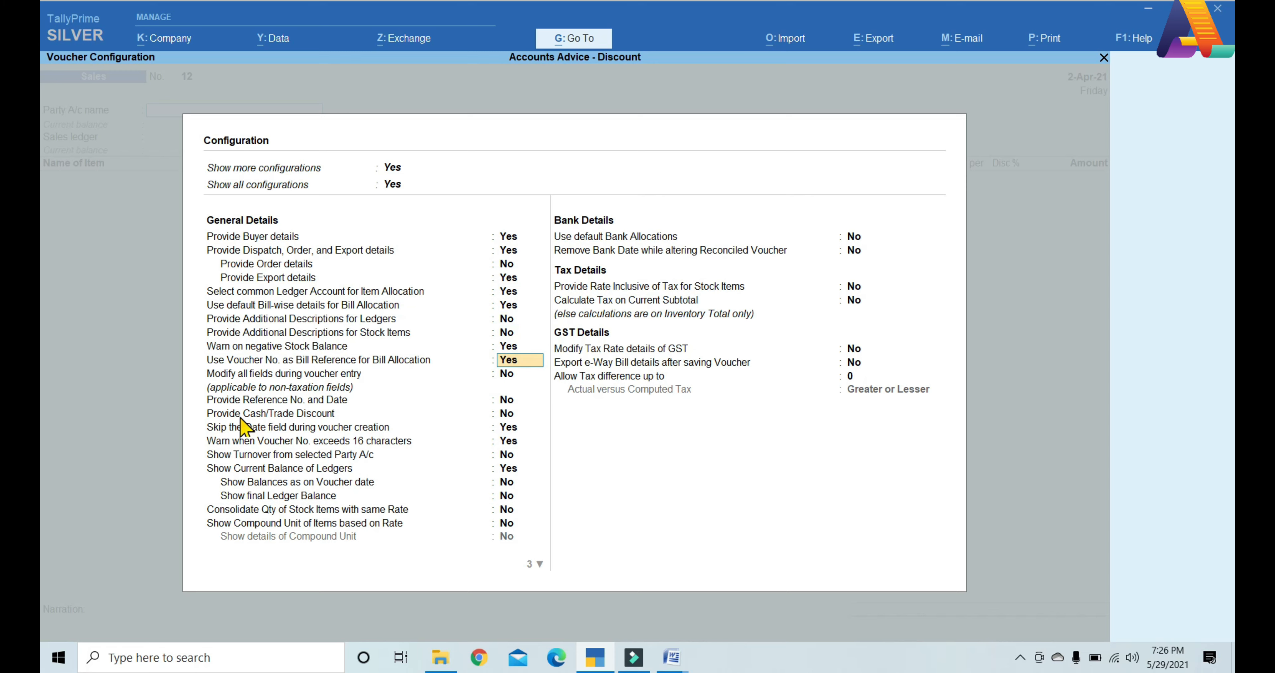
left_click(504, 415)
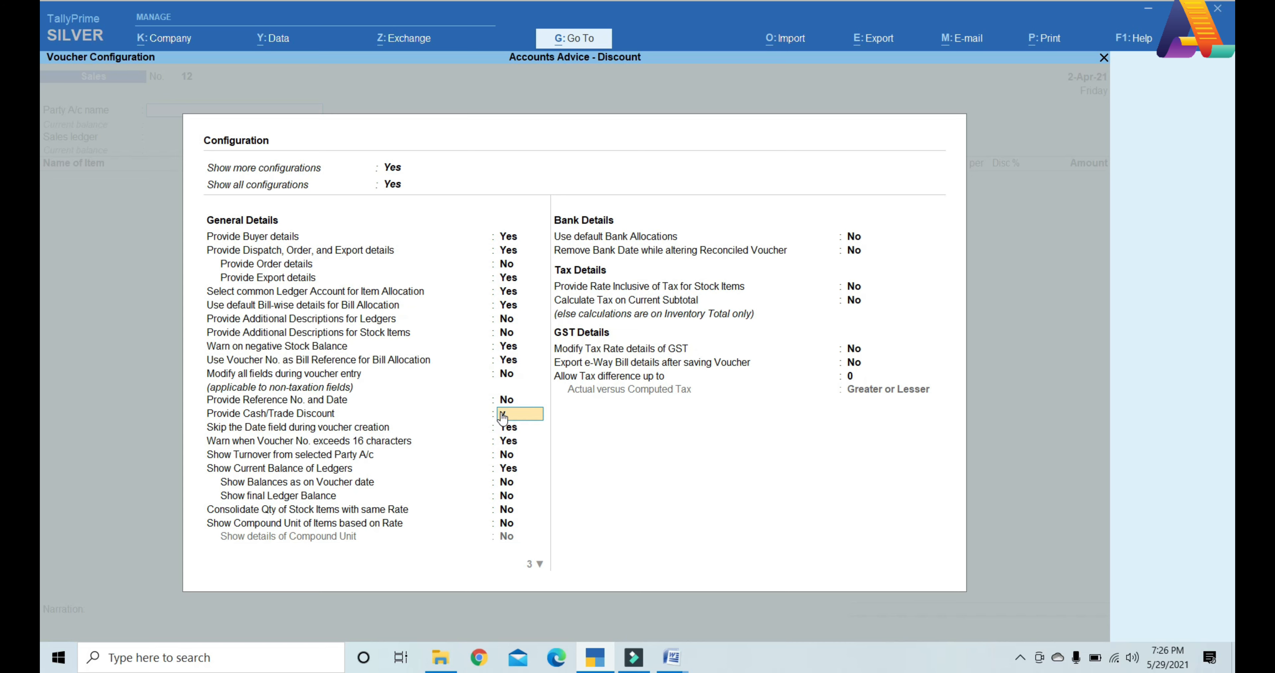
type("y")
key("Return")
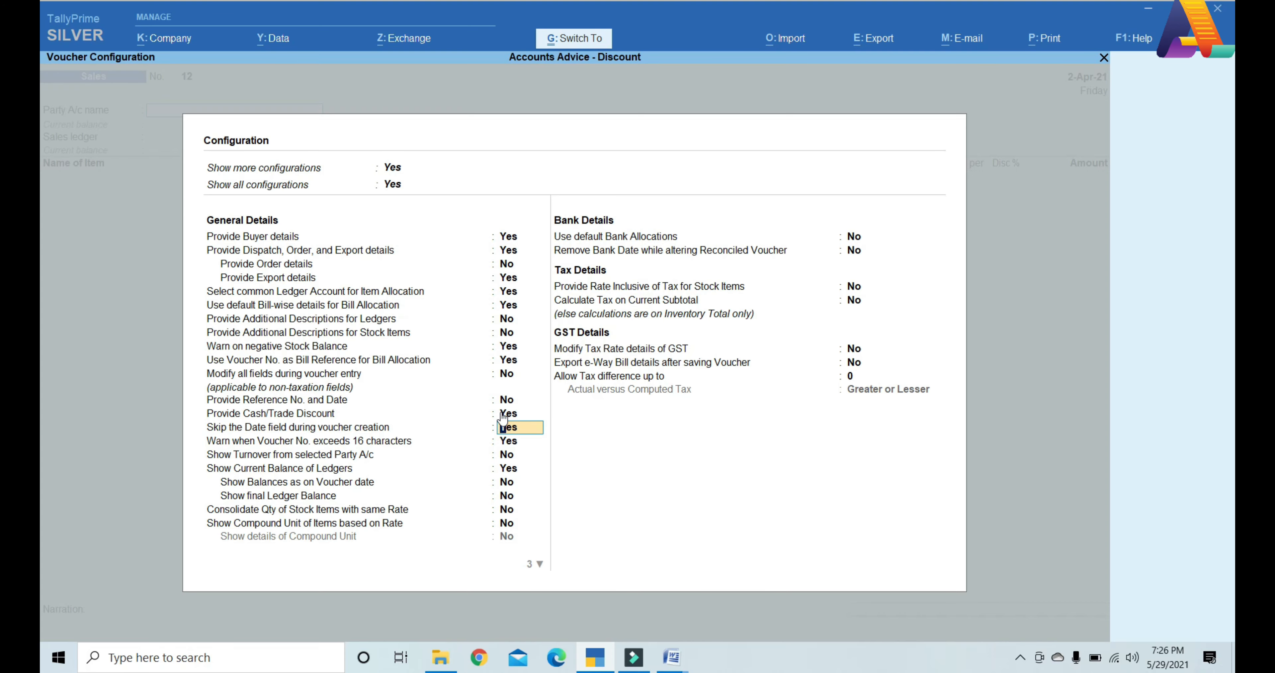
key("ctrl+a")
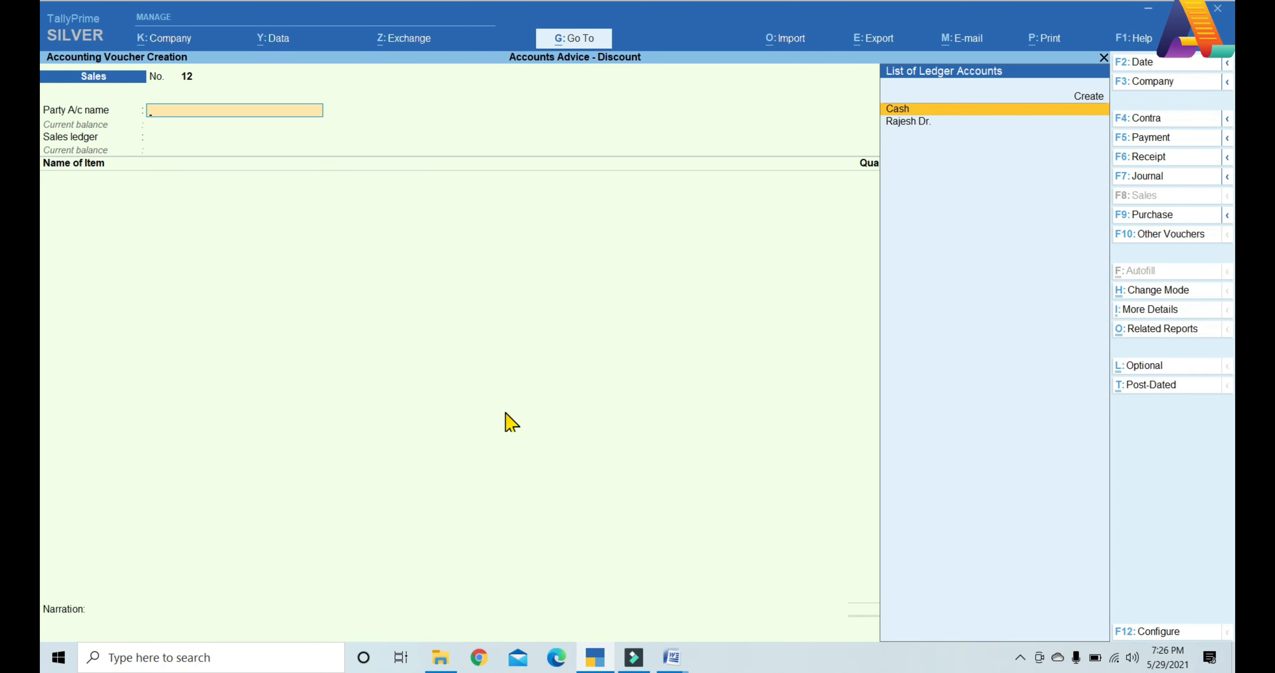
Step: Set the customer's ledger as the party of the second sales voucher, accept the party details, and select Sales A/c as sales ledger
key("Down")
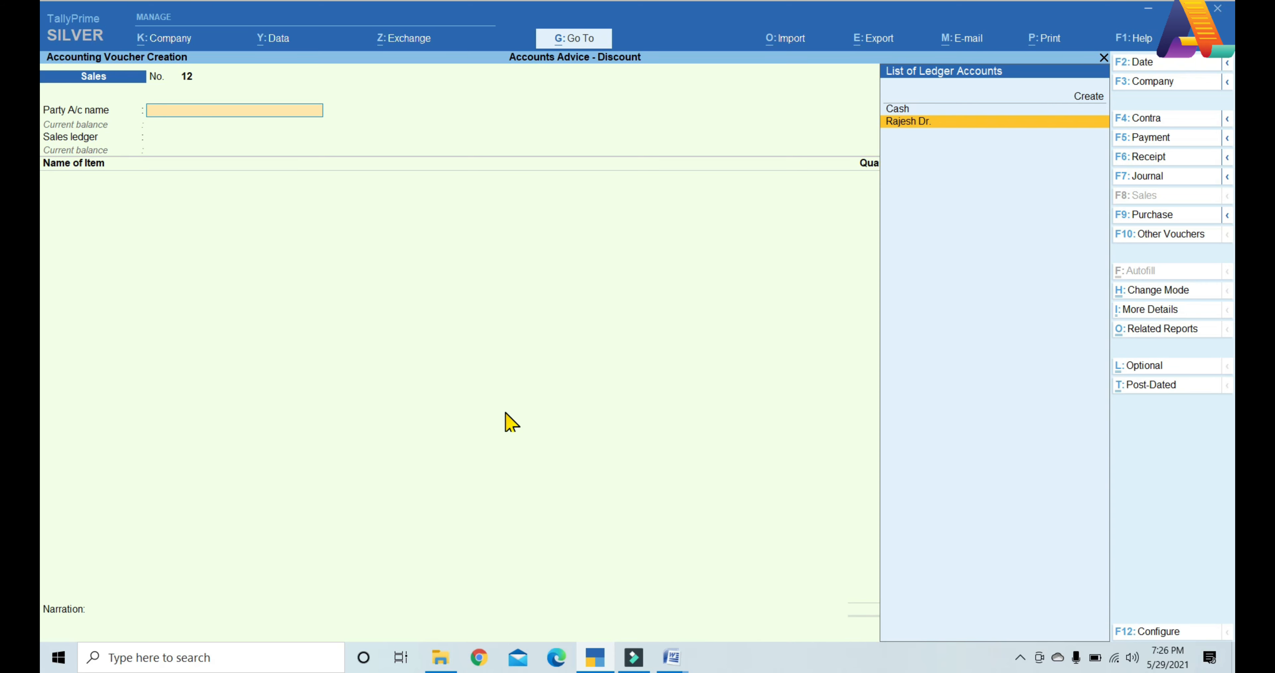
key("Return")
key("ctrl+a")
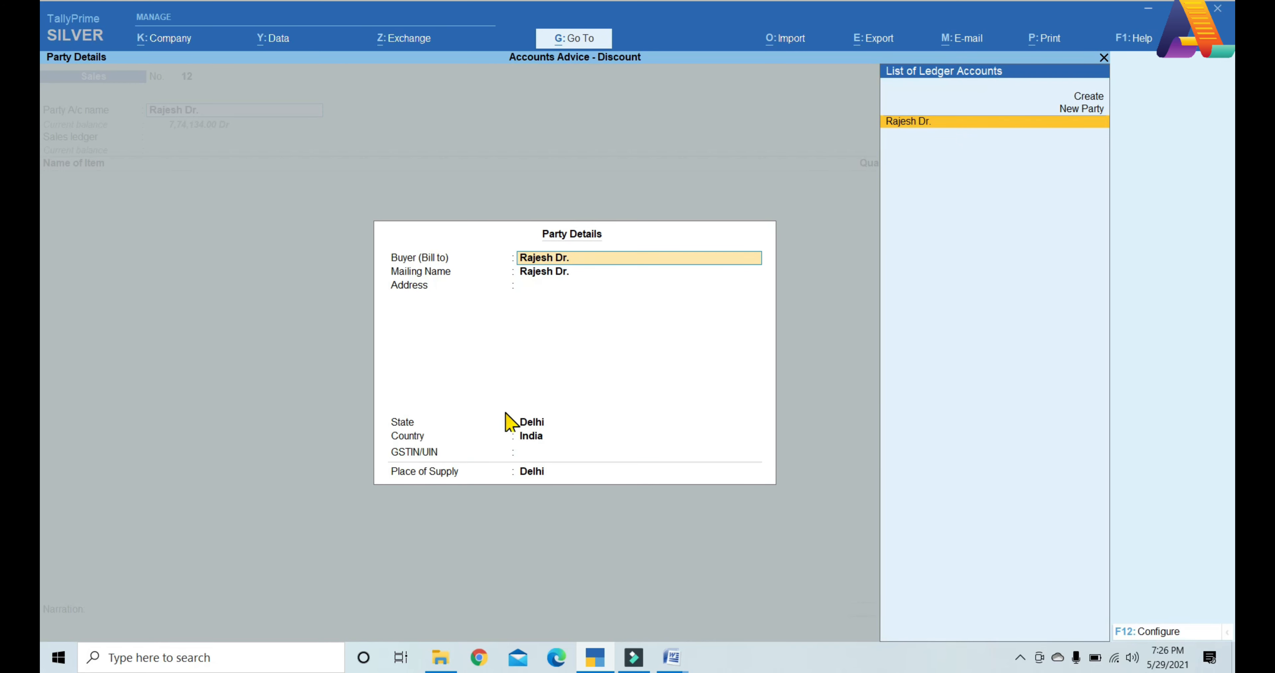
key("ctrl+a")
key("Return")
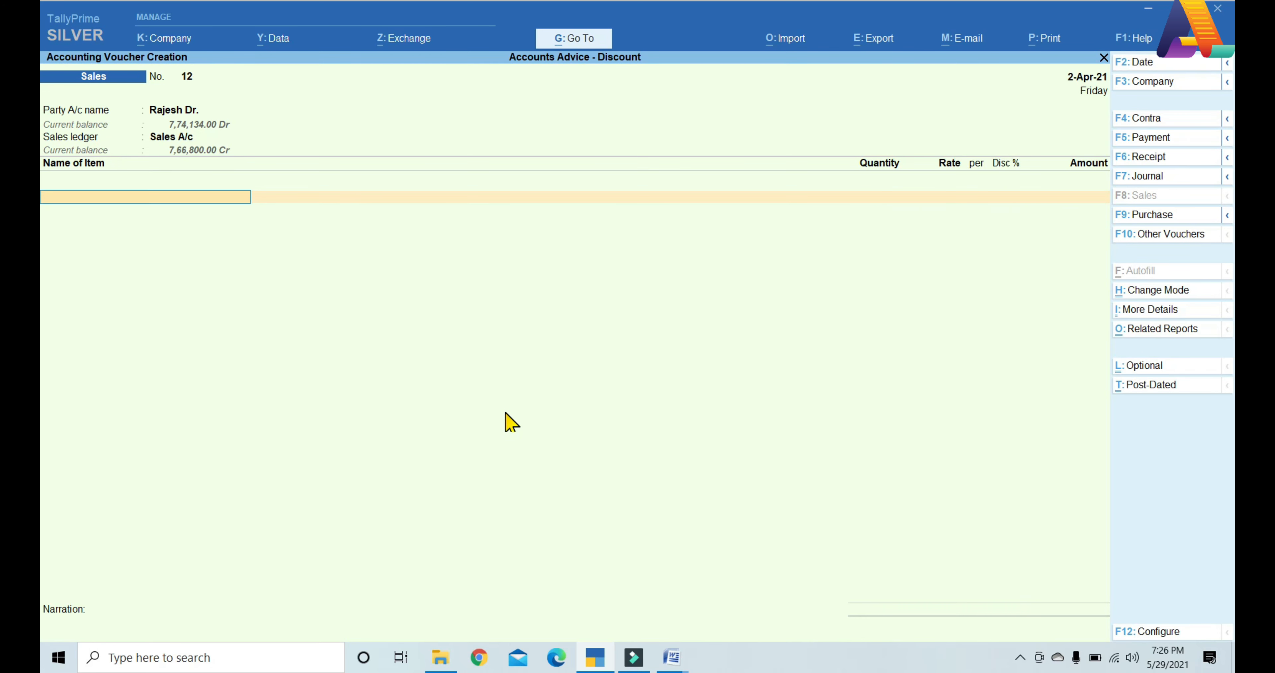
Step: Enter the Laptop item in the second voucher with 80 Nos. at a rate of 900
key("Return")
type("80")
key("Return")
key("Return")
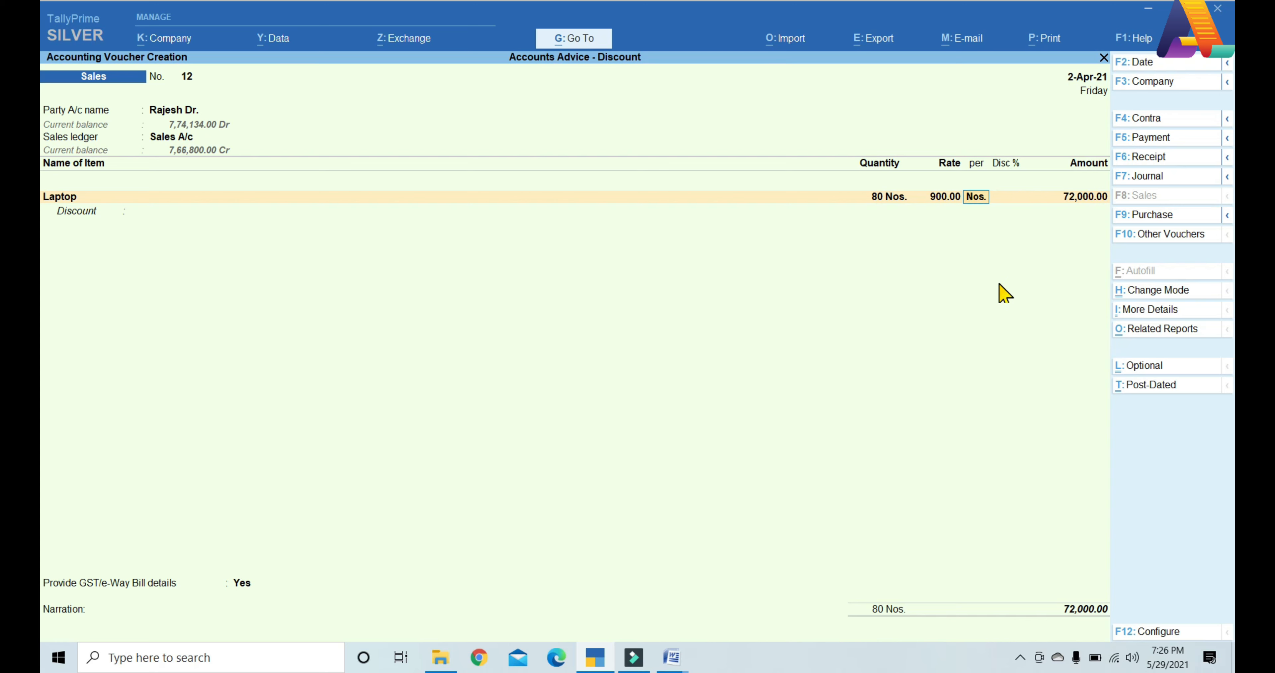
Step: Leave the Laptop's Disc % column blank and enter a 10% cash/trade discount on the Discount line below the item
key("Return")
key("Return")
key("Return")
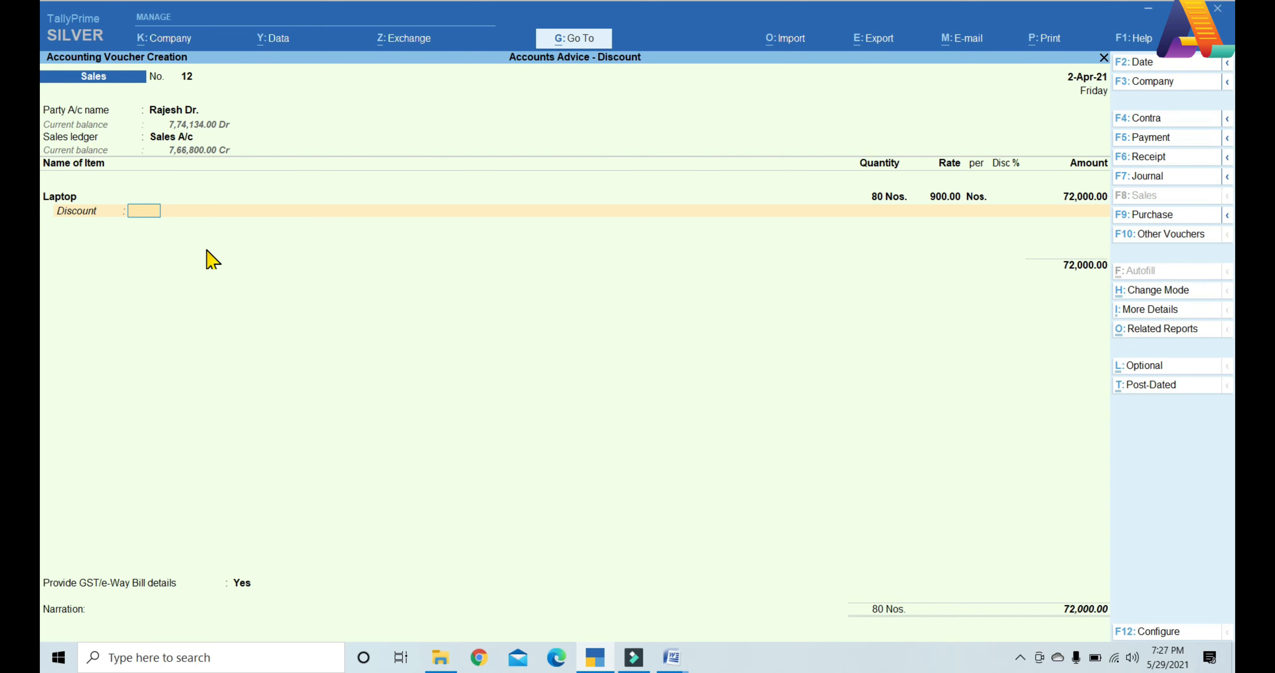
key("Return")
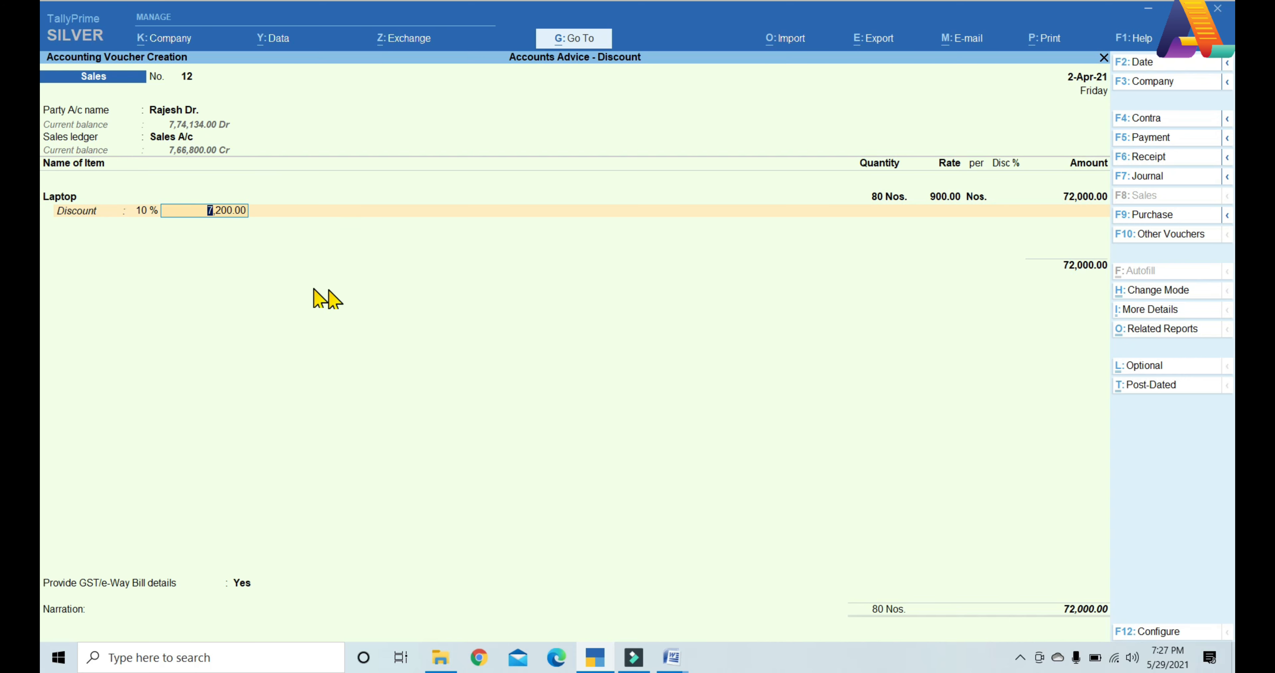
key("Return")
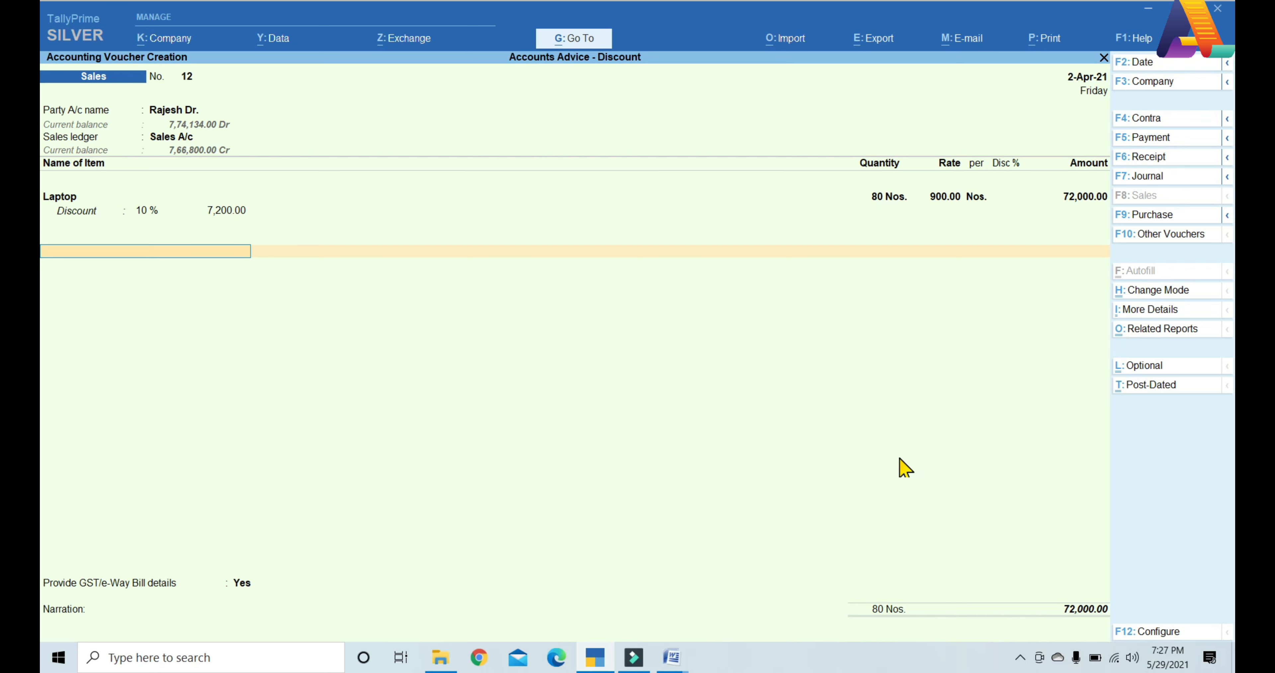
Step: Add the Discount Cah/trade ledger below the Laptop item in the second sales voucher
type("D")
key("Down")
key("Down")
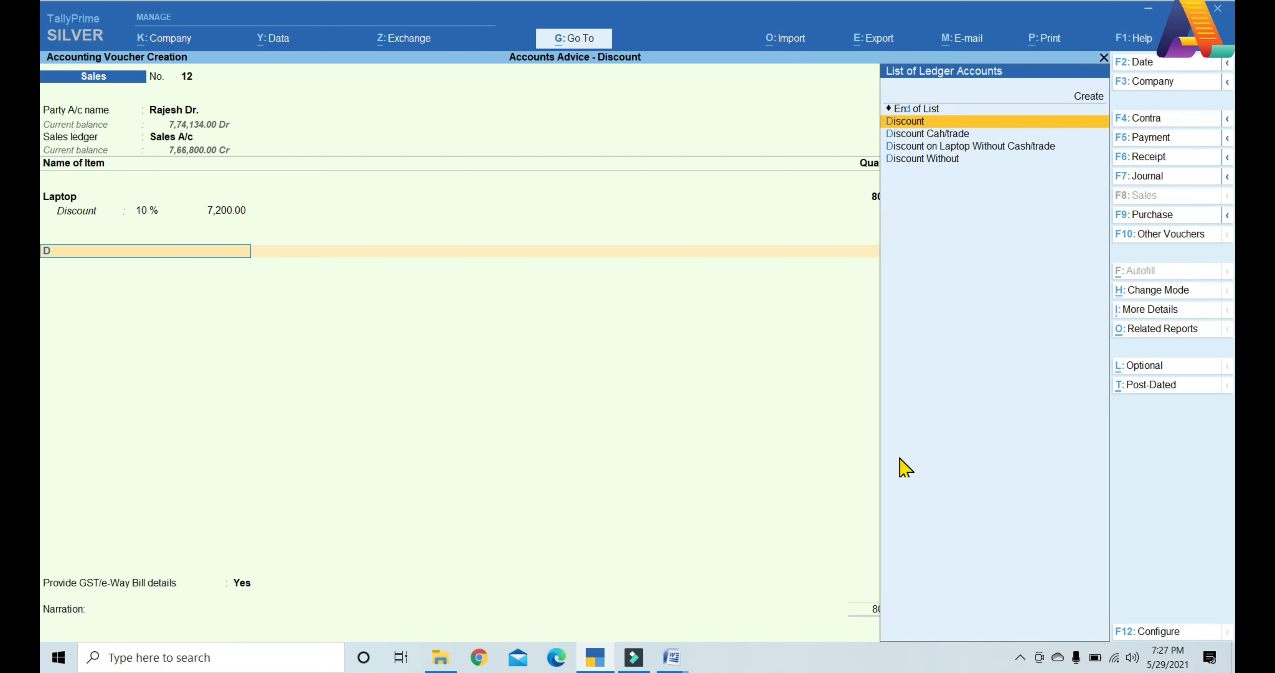
key("Return")
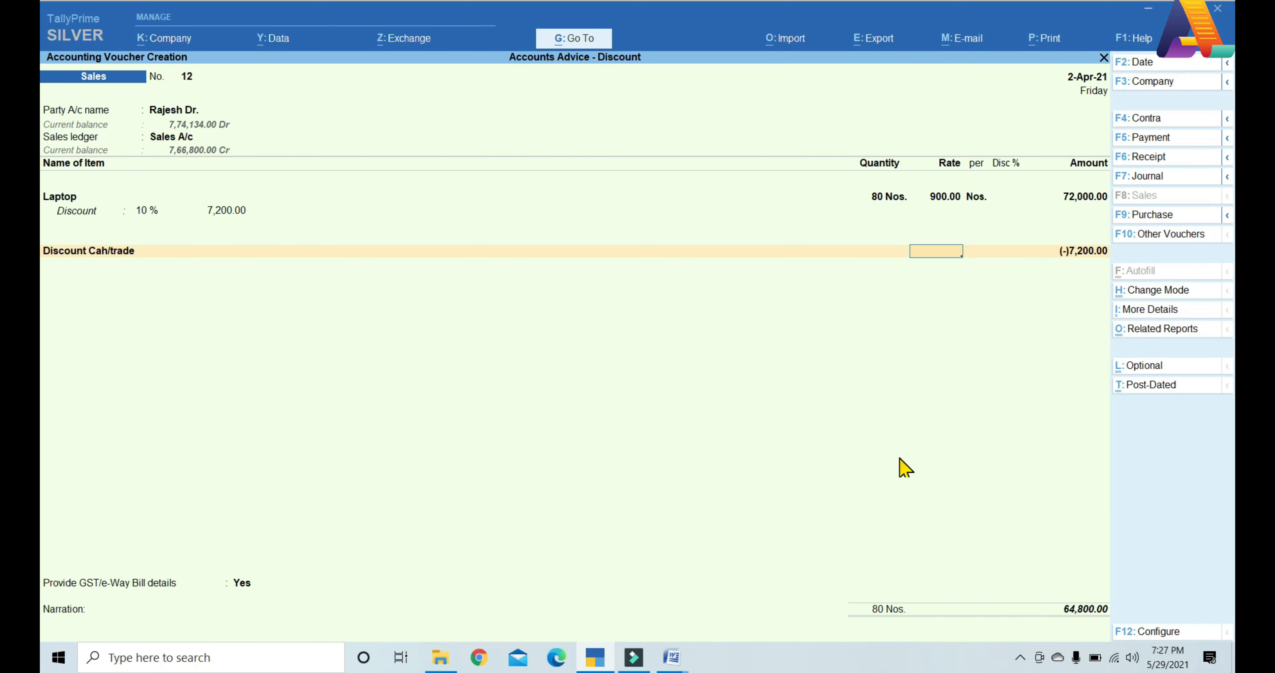
Step: Examine the Discount Cah/trade ledger's group, type of ledger and appropriation method, and return to the voucher
key("BackSpace")
key("ctrl+Return")
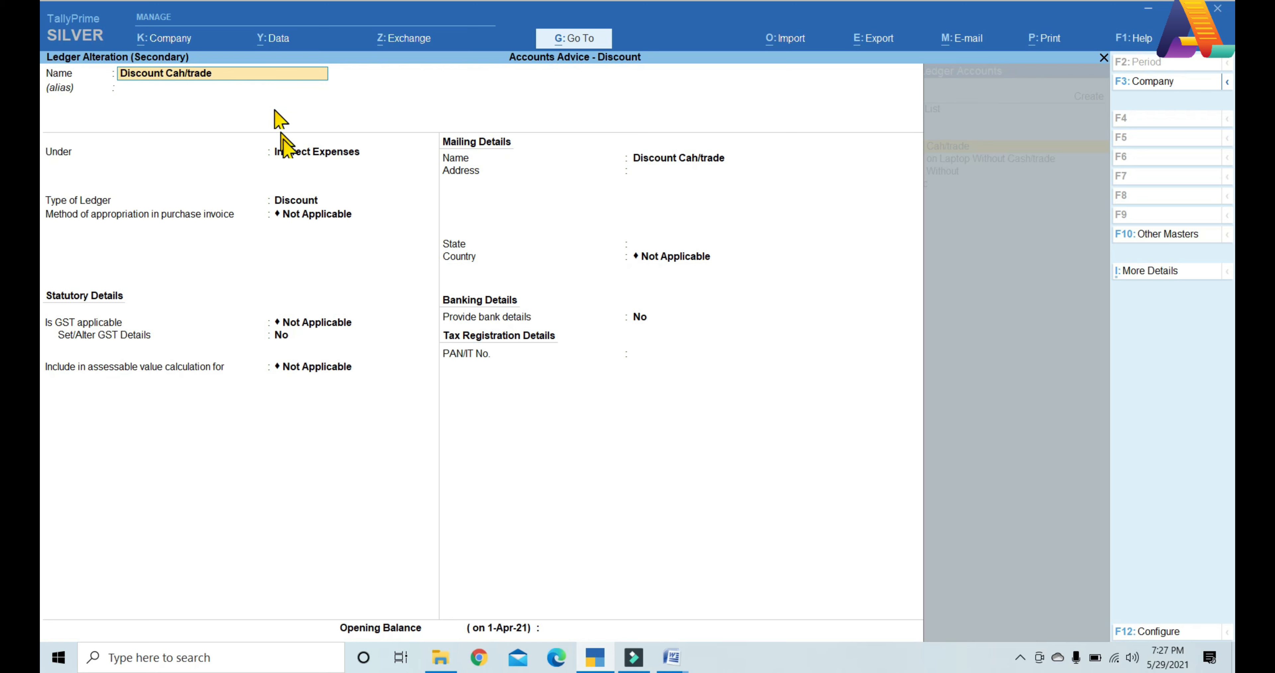
left_click(342, 153)
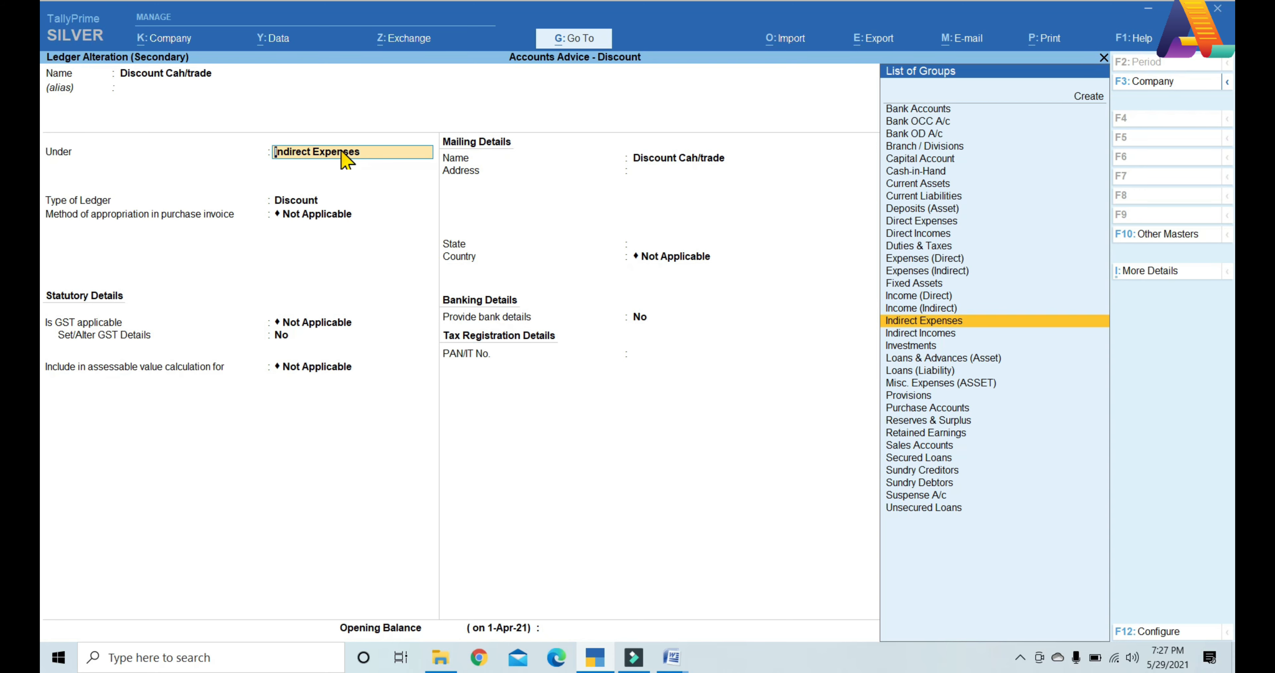
key("Return")
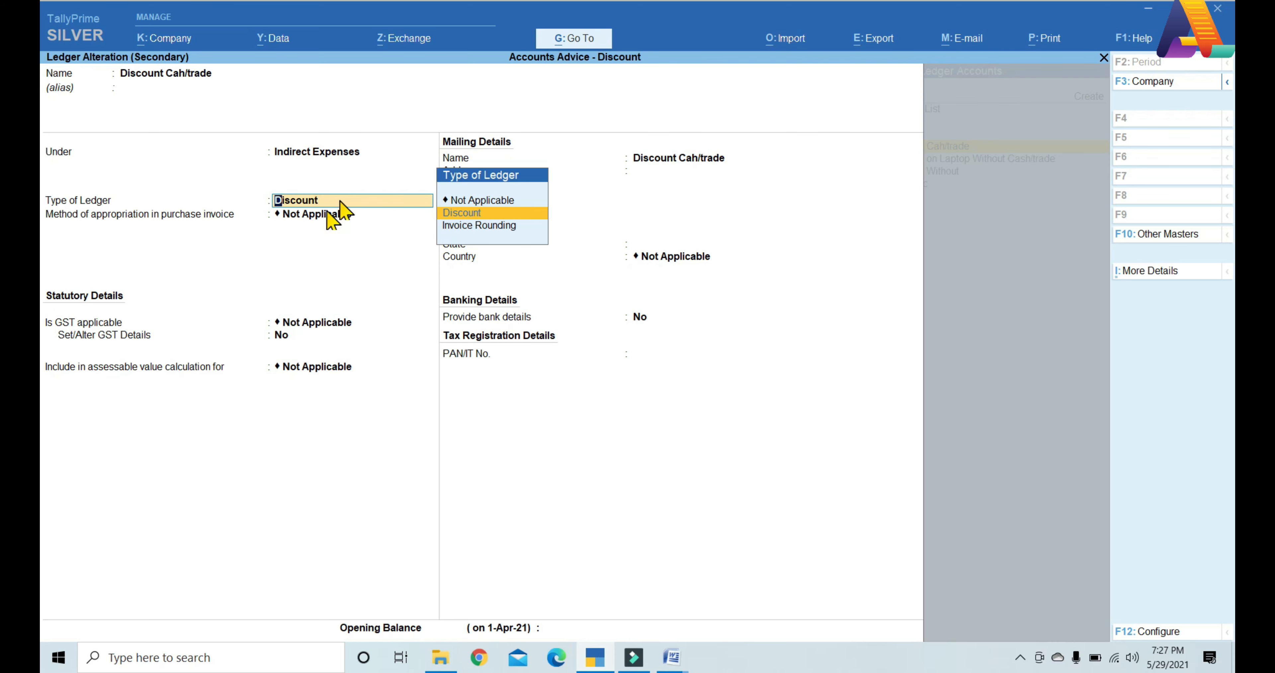
key("Return")
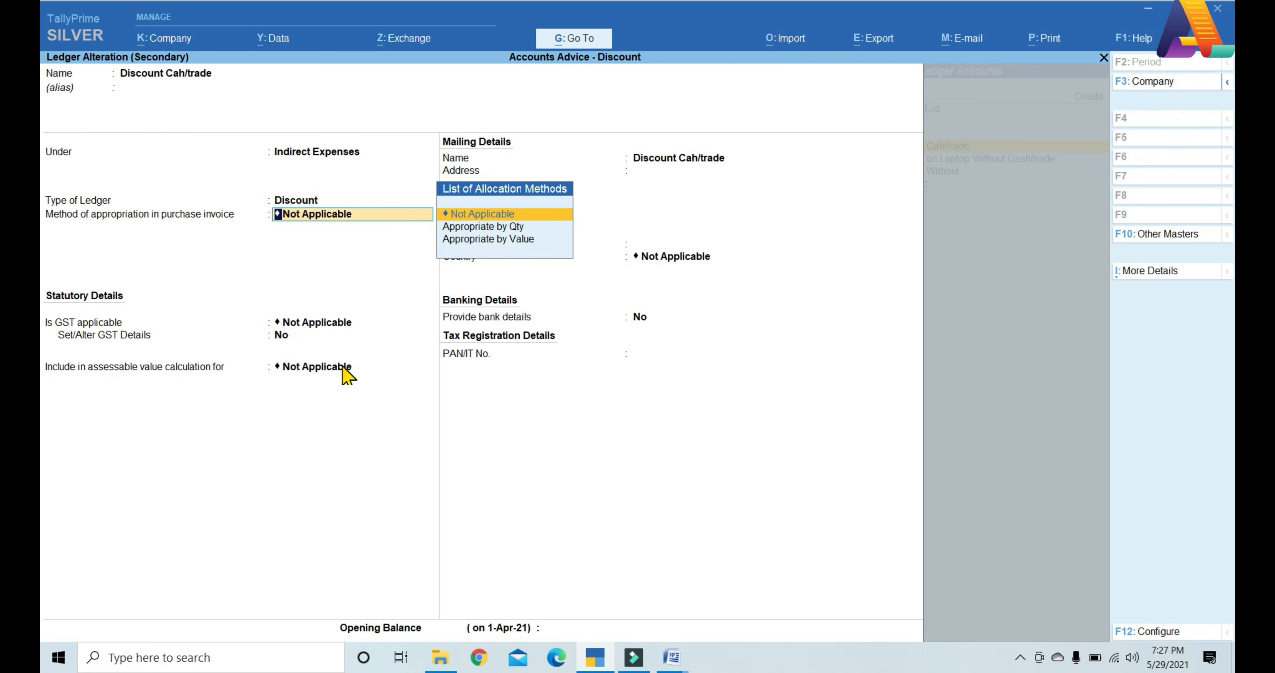
key("ctrl+a")
key("Return")
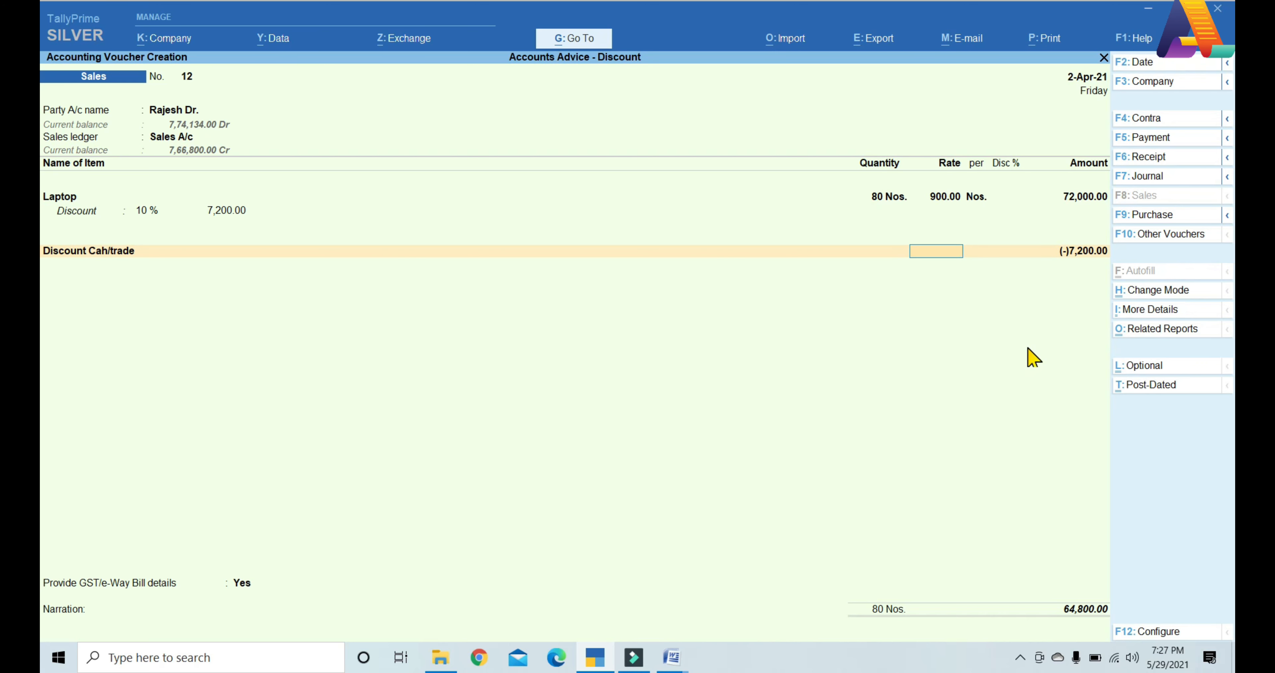
Step: Set "Provide GST/e-Way Bill details" to No and save the second sales voucher
key("Return")
key("Return")
key("Return")
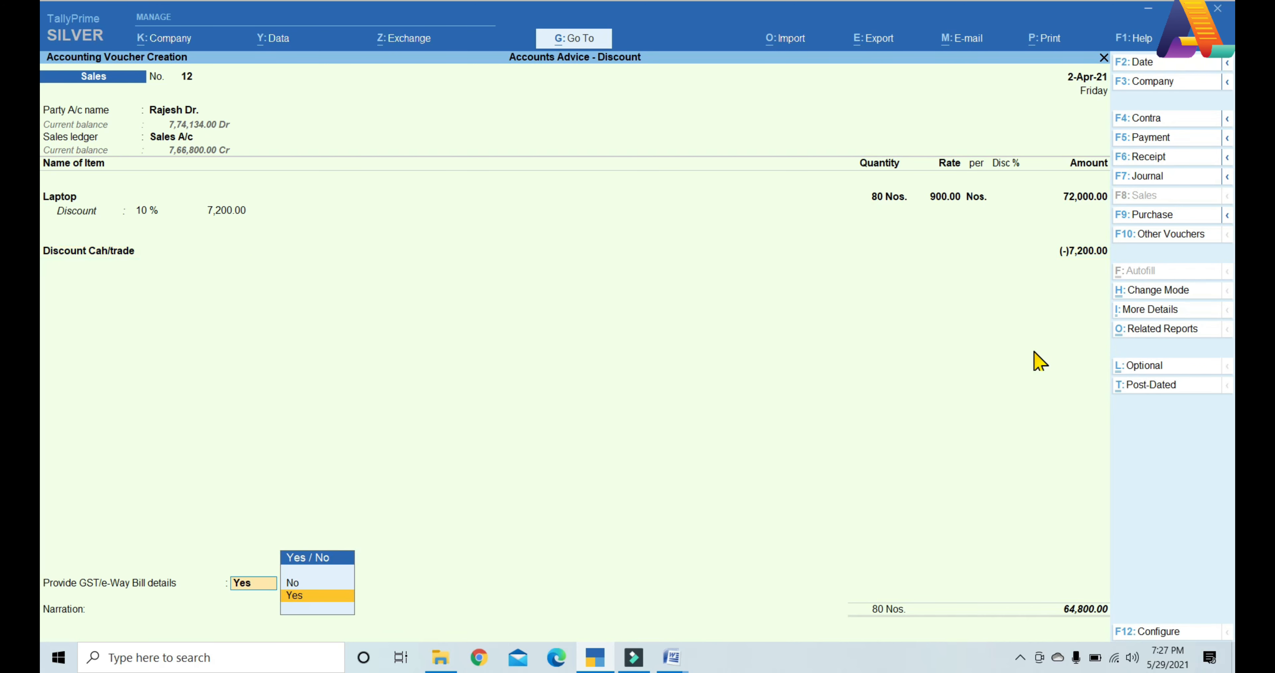
type("n")
key("Return")
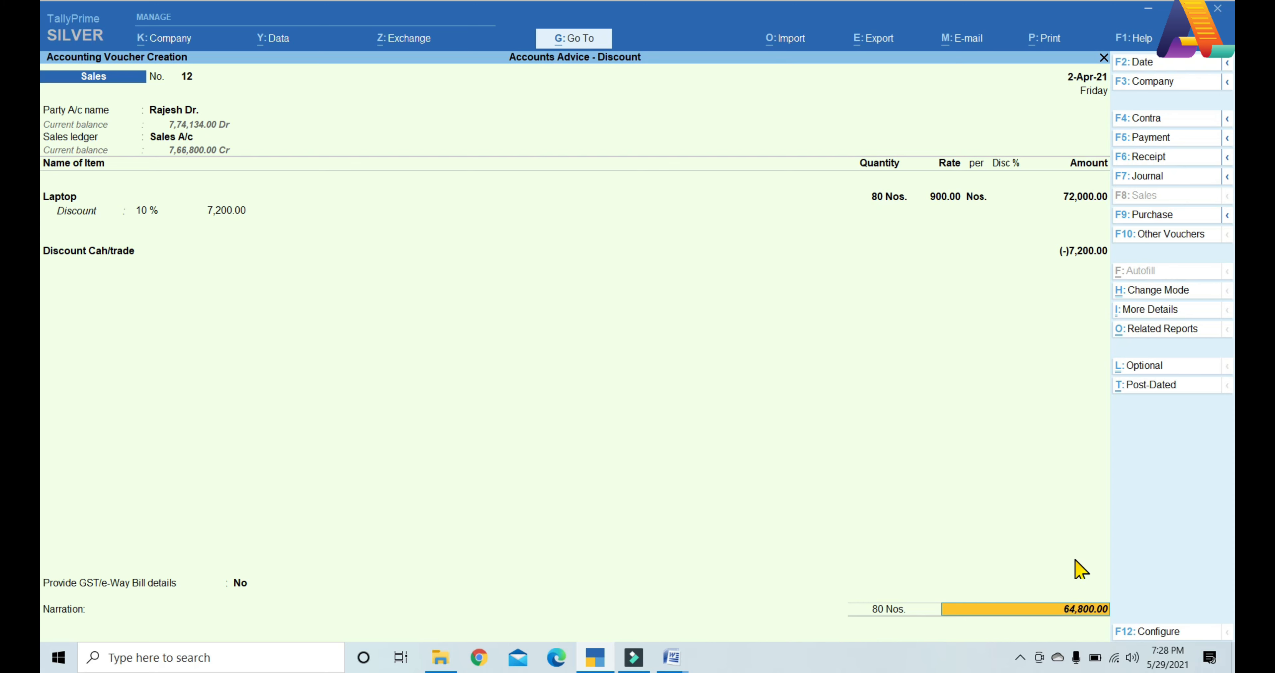
key("ctrl+a")
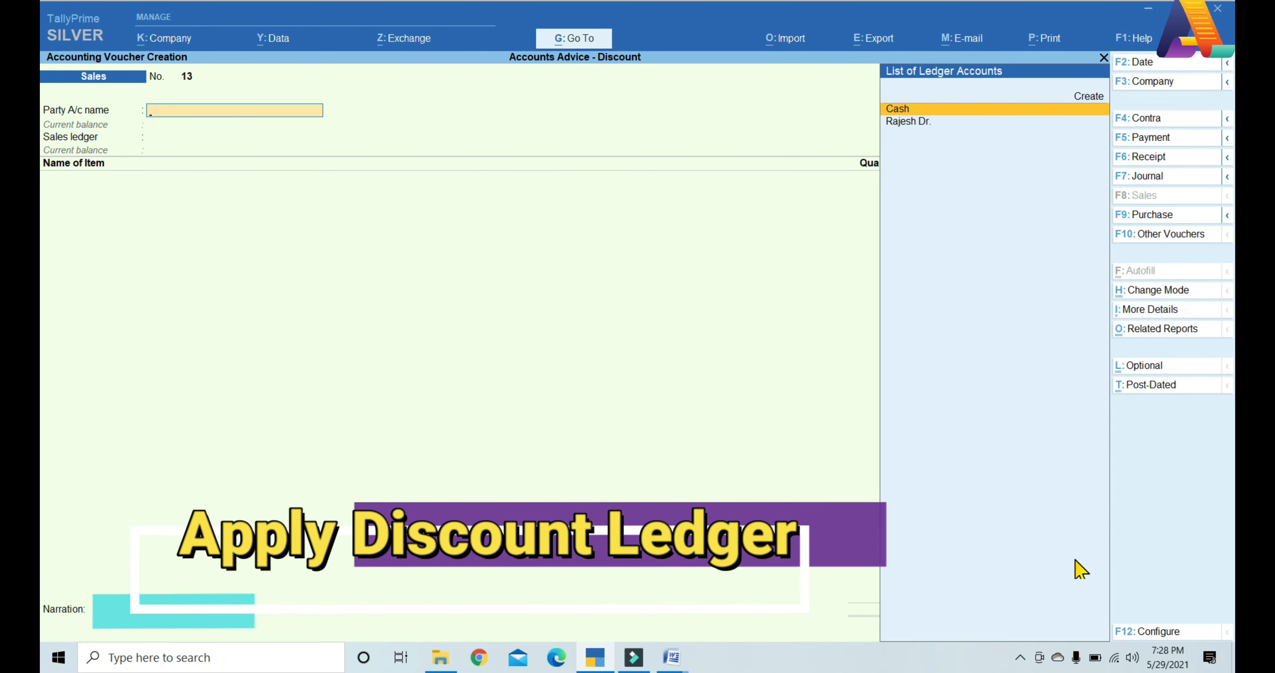
Step: Set the customer's ledger as the third voucher's party, accept the party details, and select Sales A/c as sales ledger
key("Down")
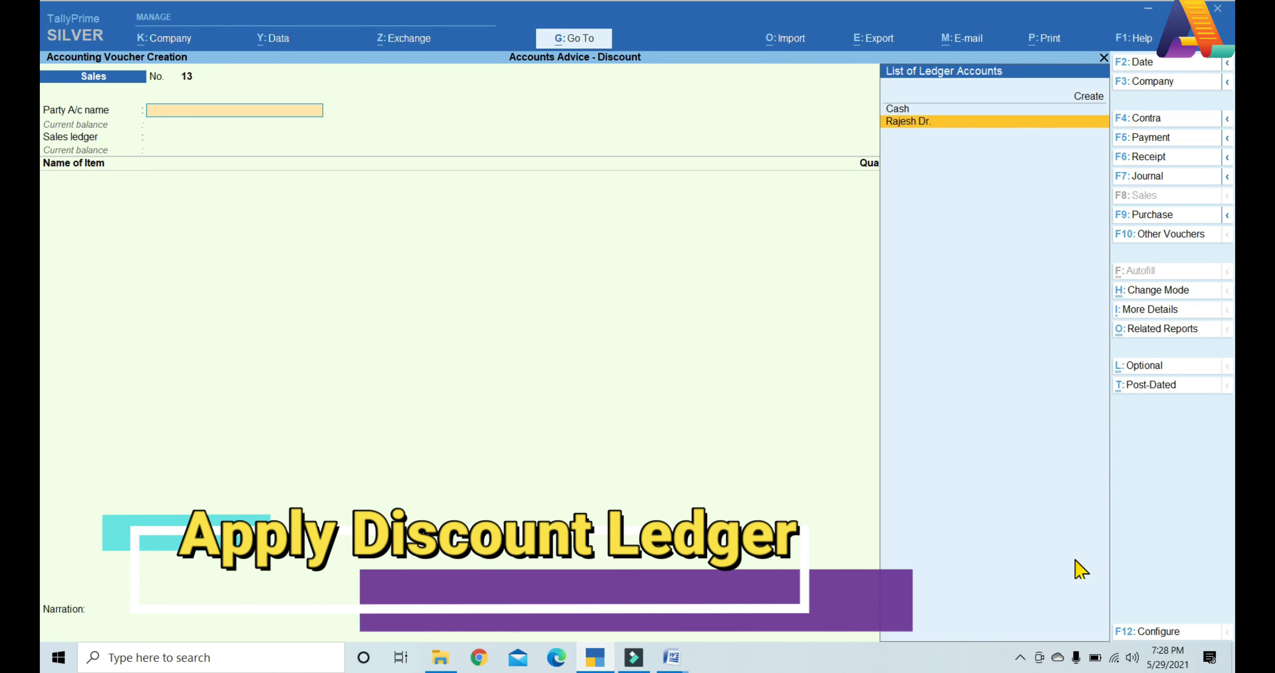
key("Return")
key("ctrl+a")
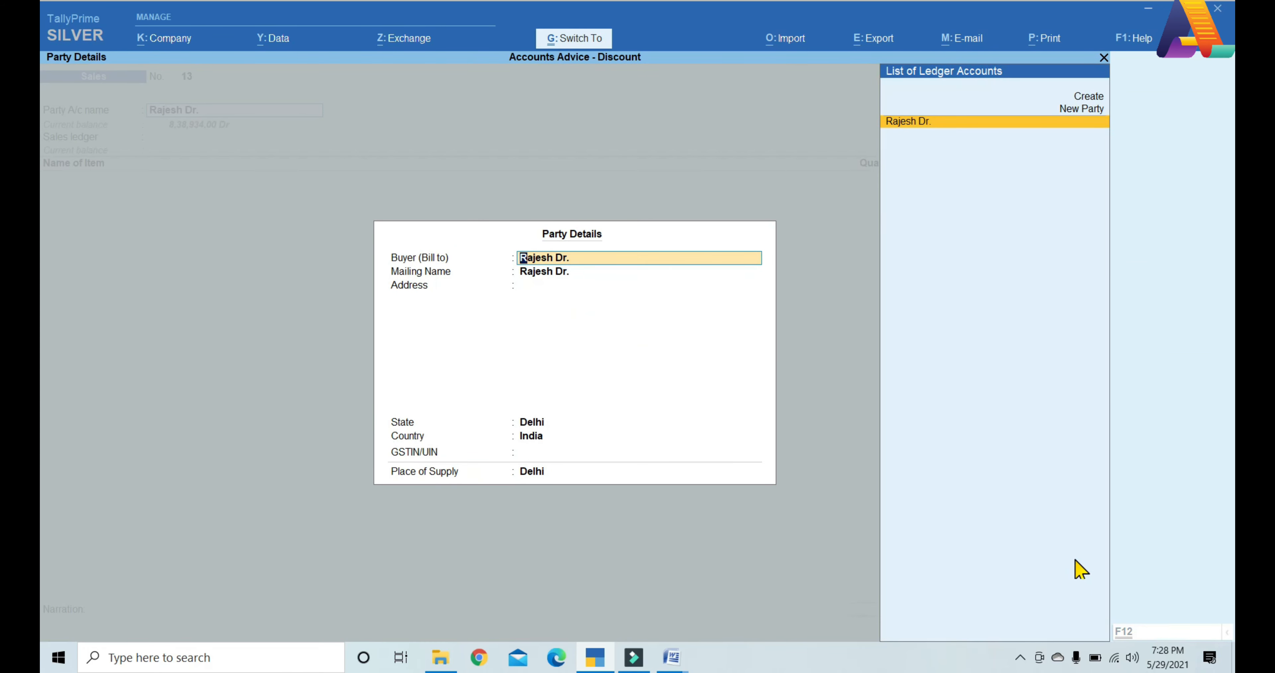
key("ctrl+a")
key("Return")
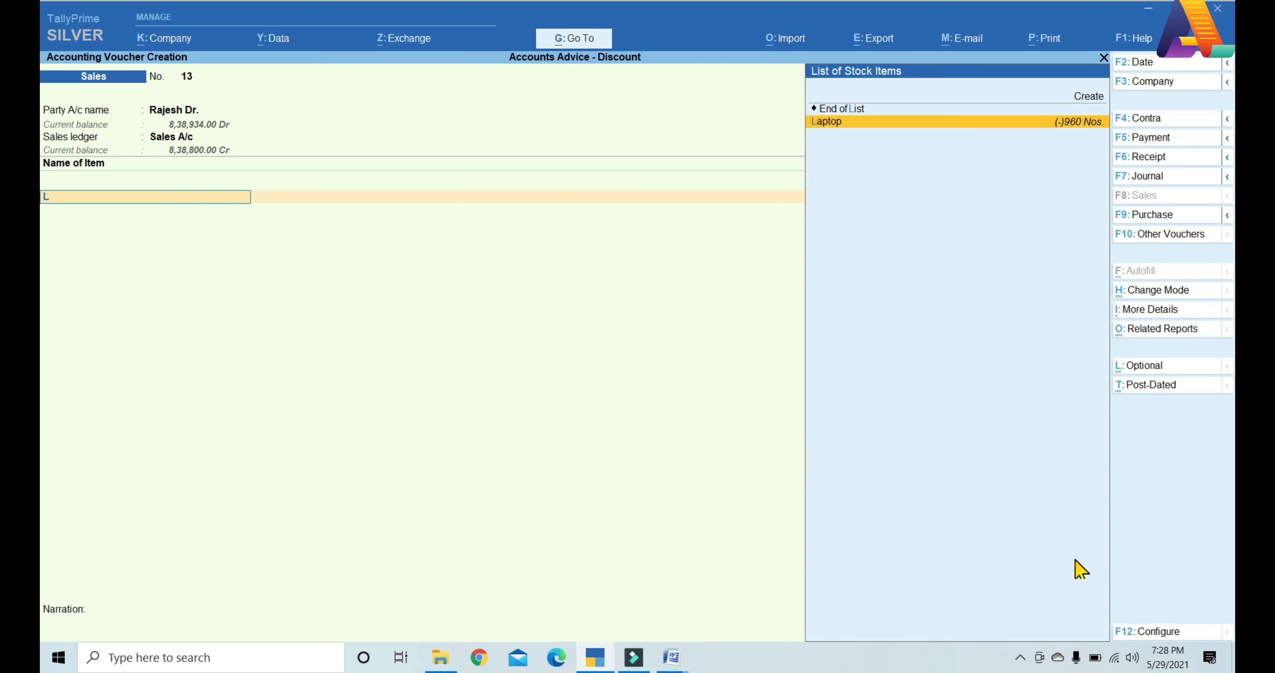
Step: Enter the Laptop item with 80 Nos. at a rate of 900 in the third voucher, leaving Disc % and the Discount line blank
key("Return")
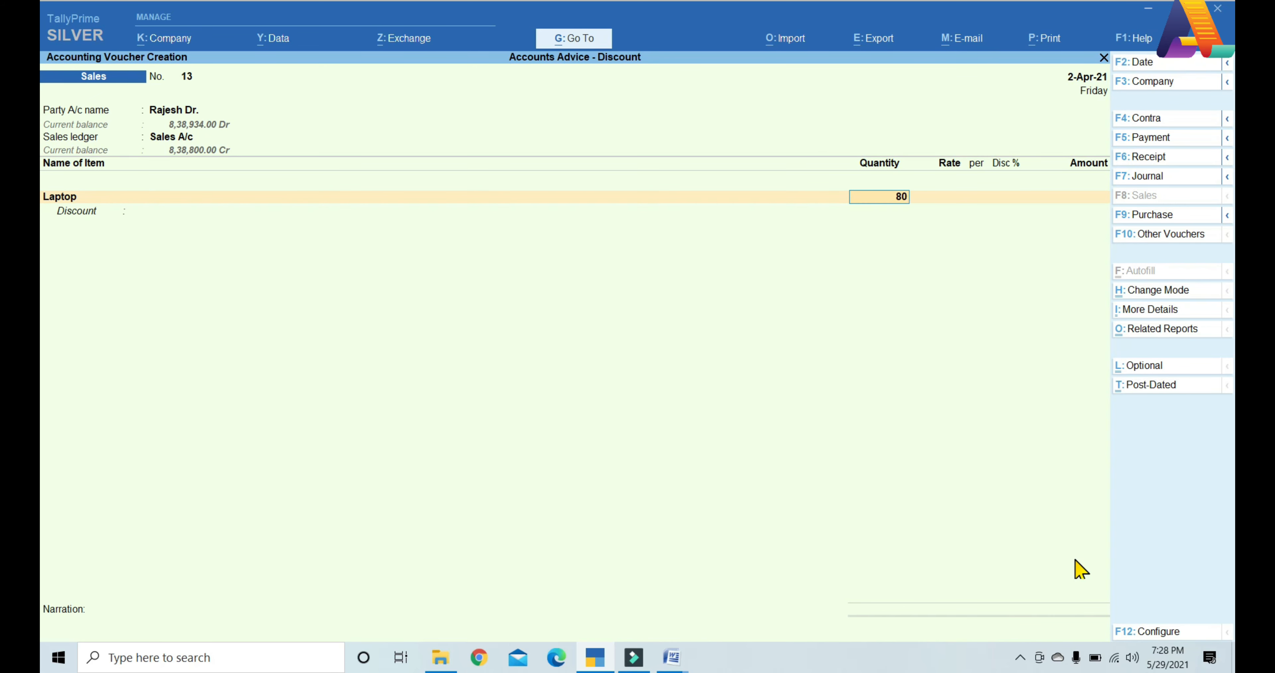
key("Return")
key("Return")
key("Return")
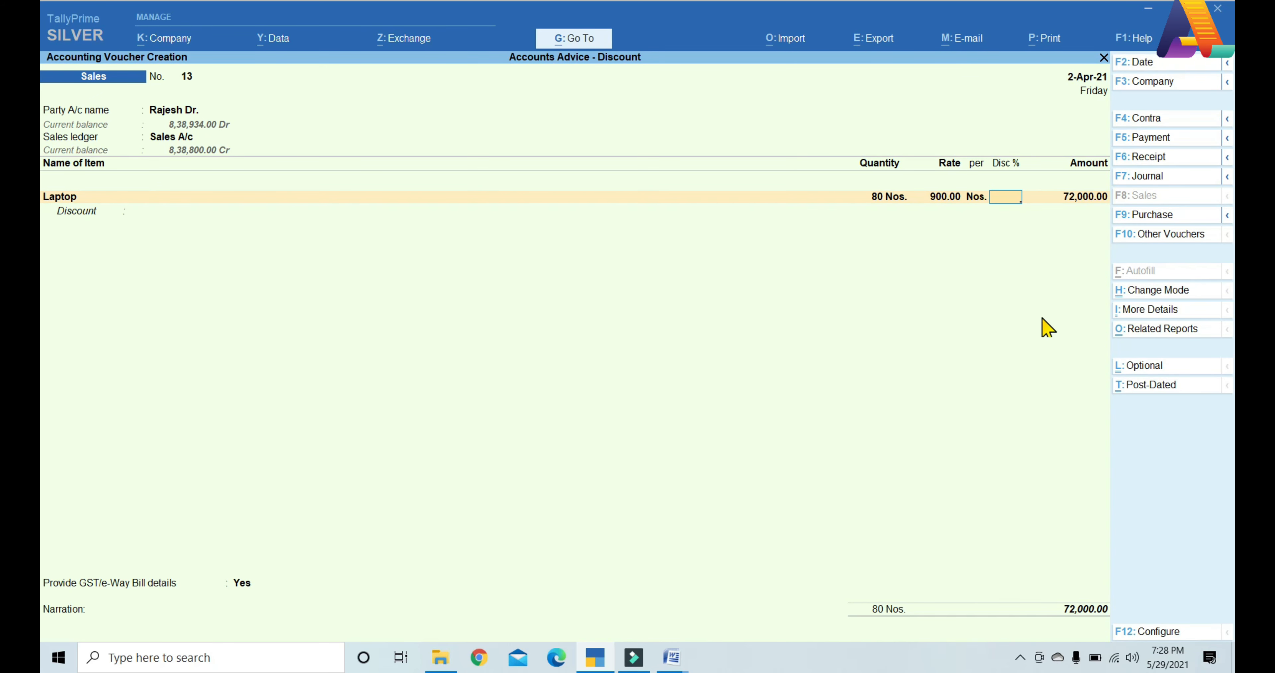
key("Return")
key("Return")
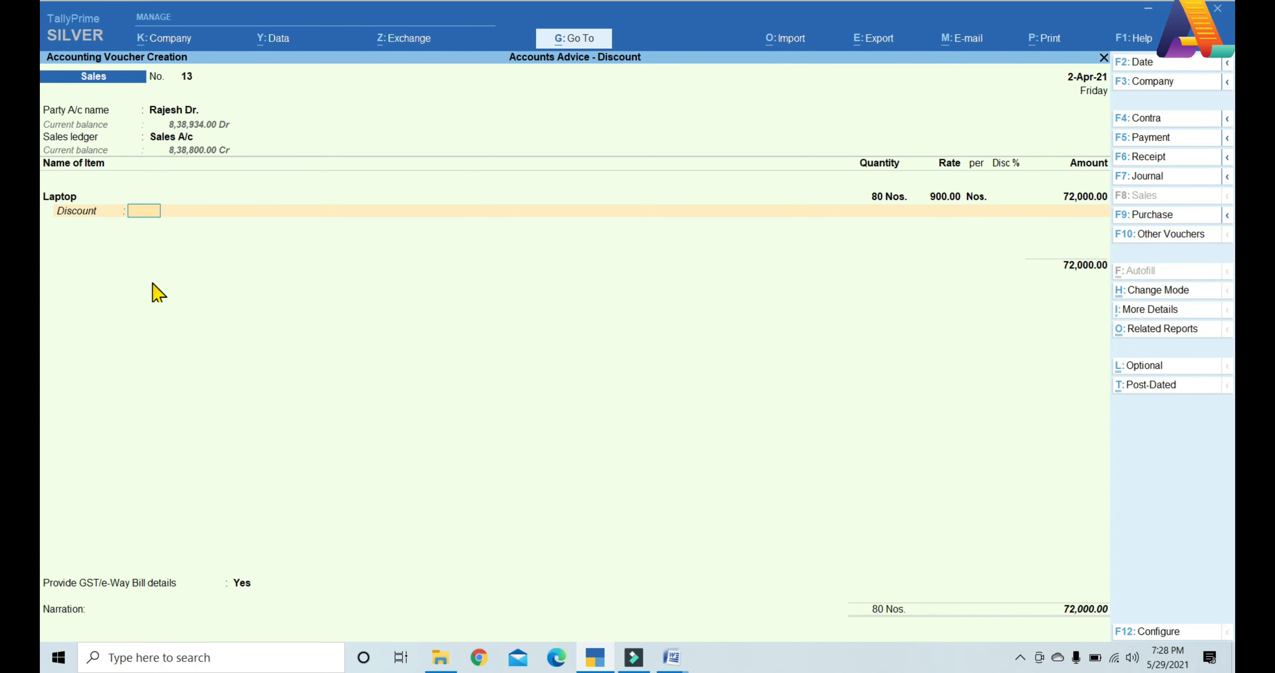
key("Return")
key("Return")
key("Return")
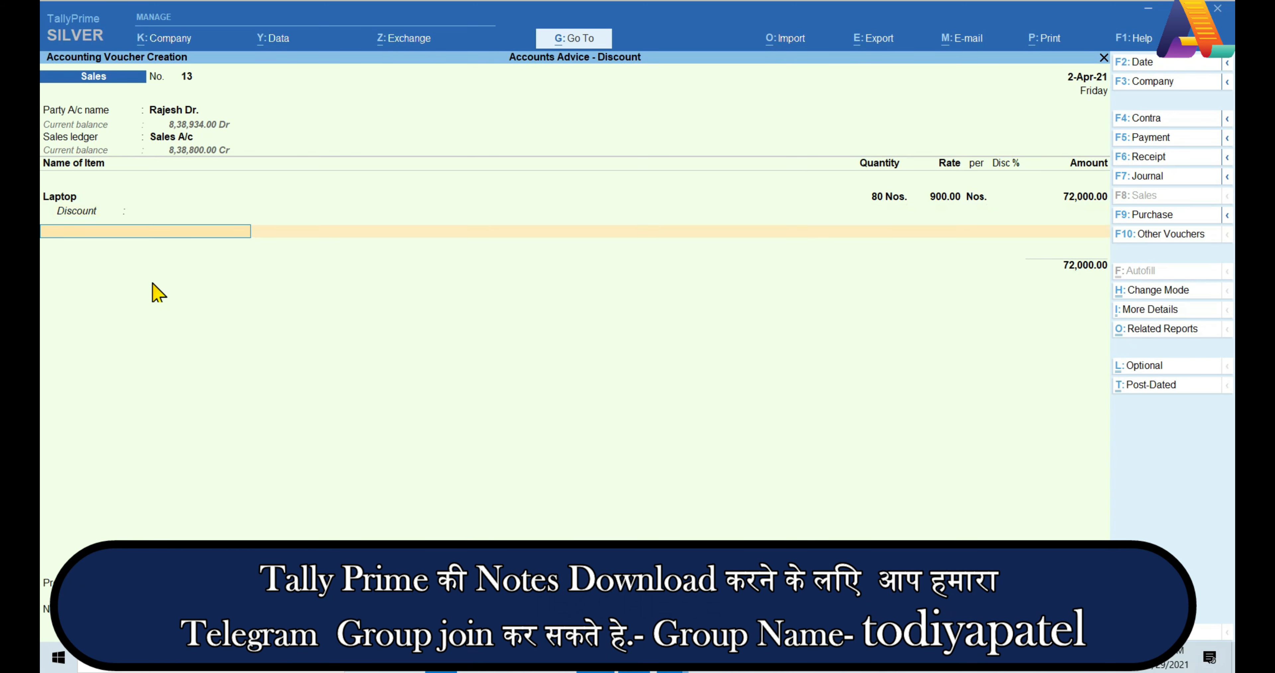
Step: Add the Discount Without ledger below the Laptop item in the third voucher
type("D")
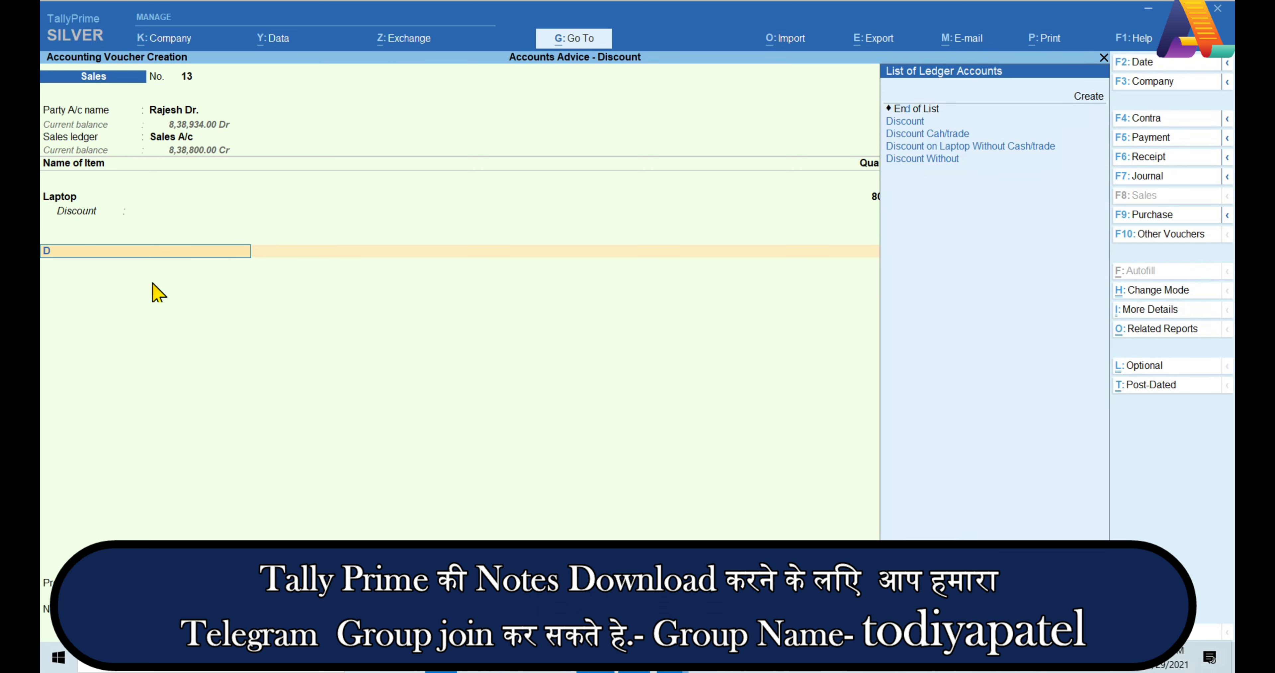
key("Down")
key("Down")
key("Down")
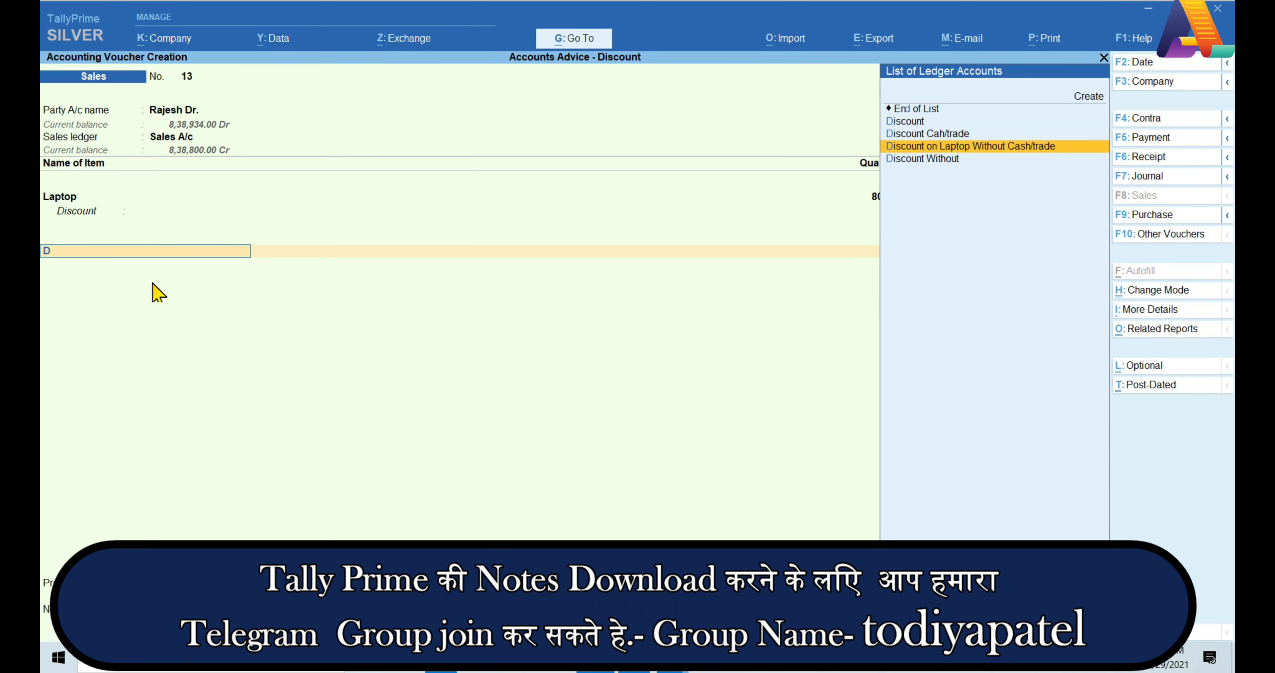
key("Return")
Step: Alter the Discount Without ledger from the voucher, set its Type of Ledger to Not Applicable, and save it
key("BackSpace")
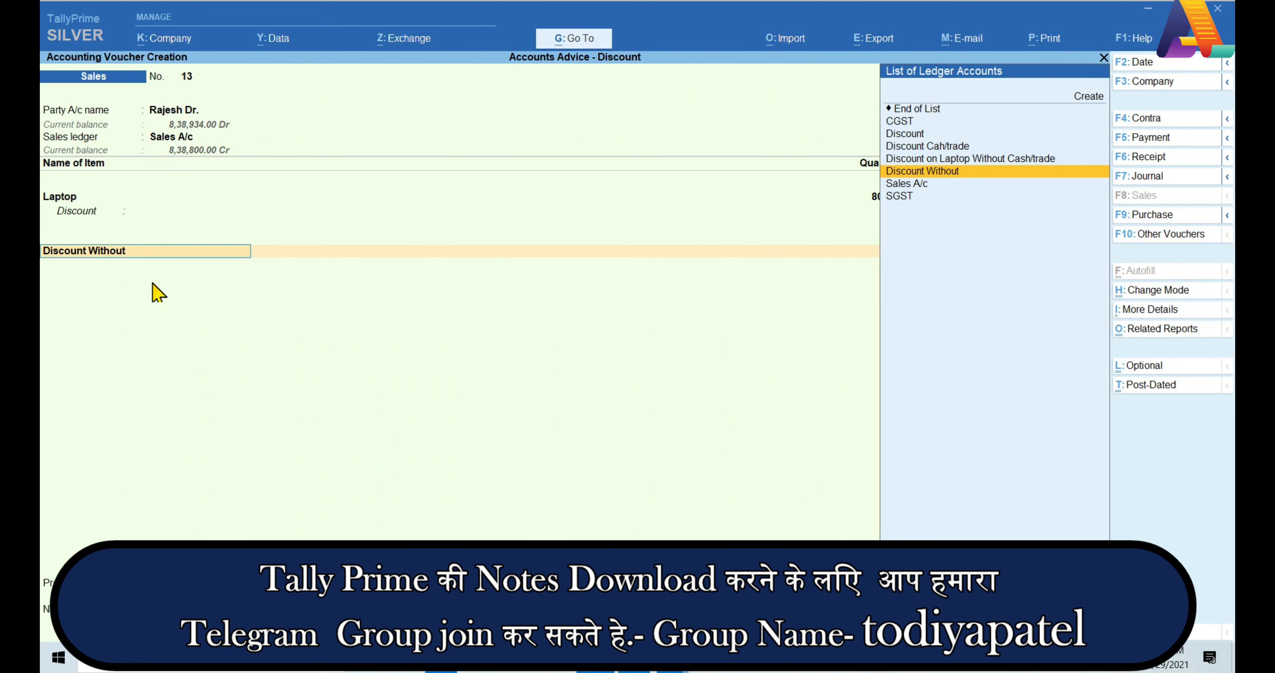
key("ctrl+Return")
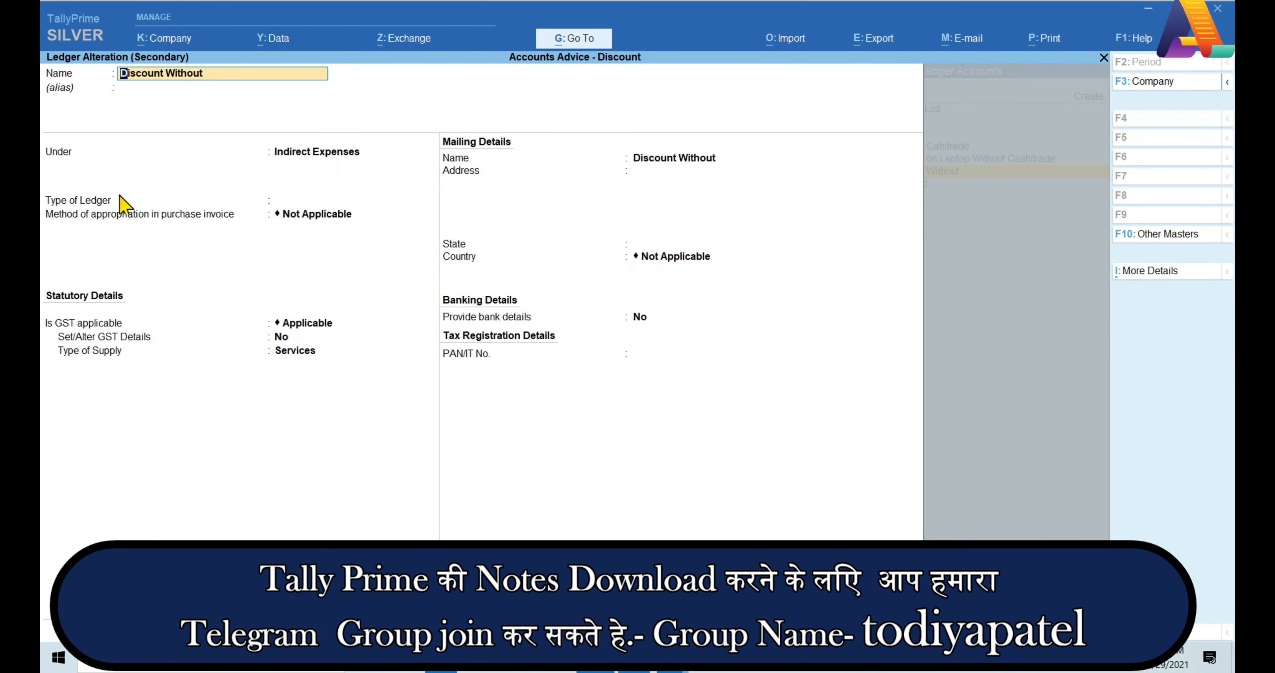
left_click(103, 200)
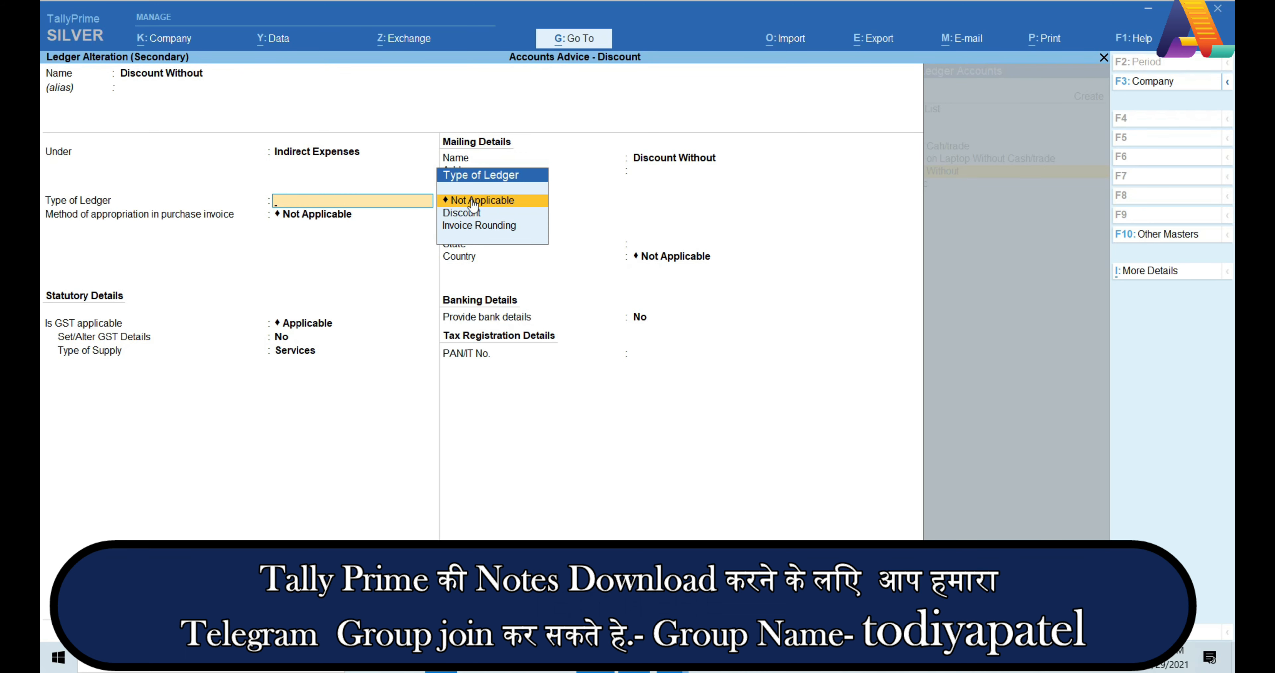
left_click(505, 201)
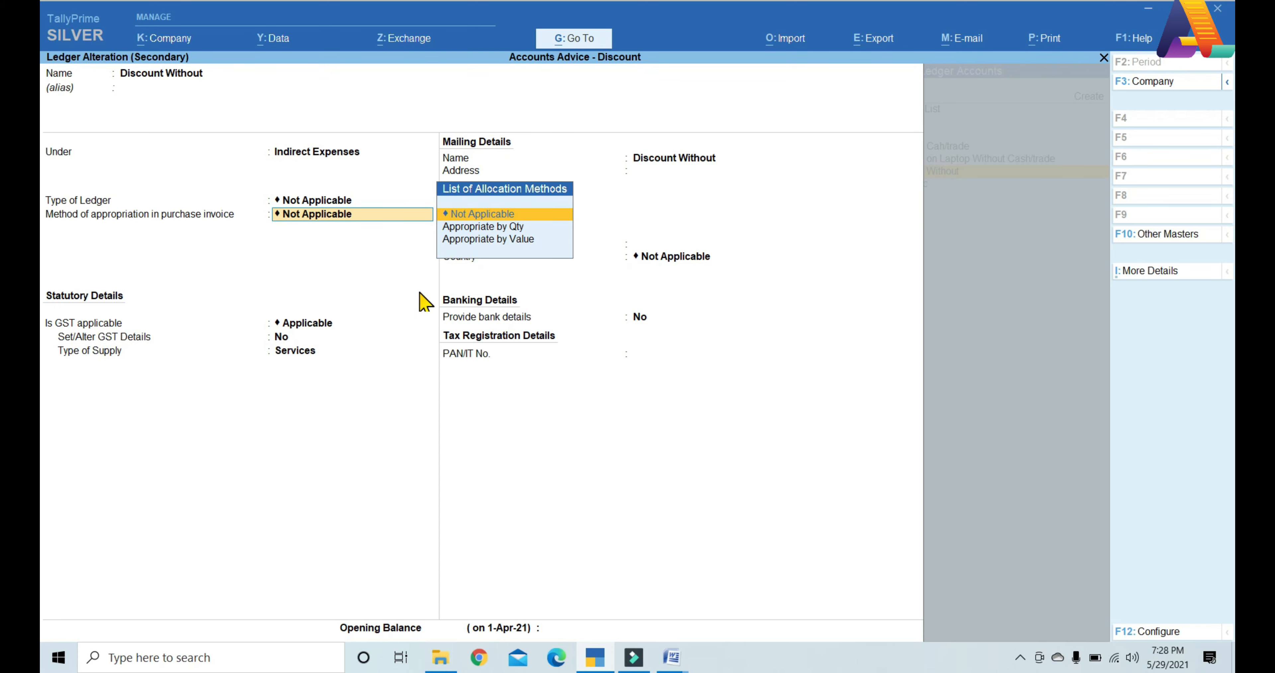
key("ctrl+a")
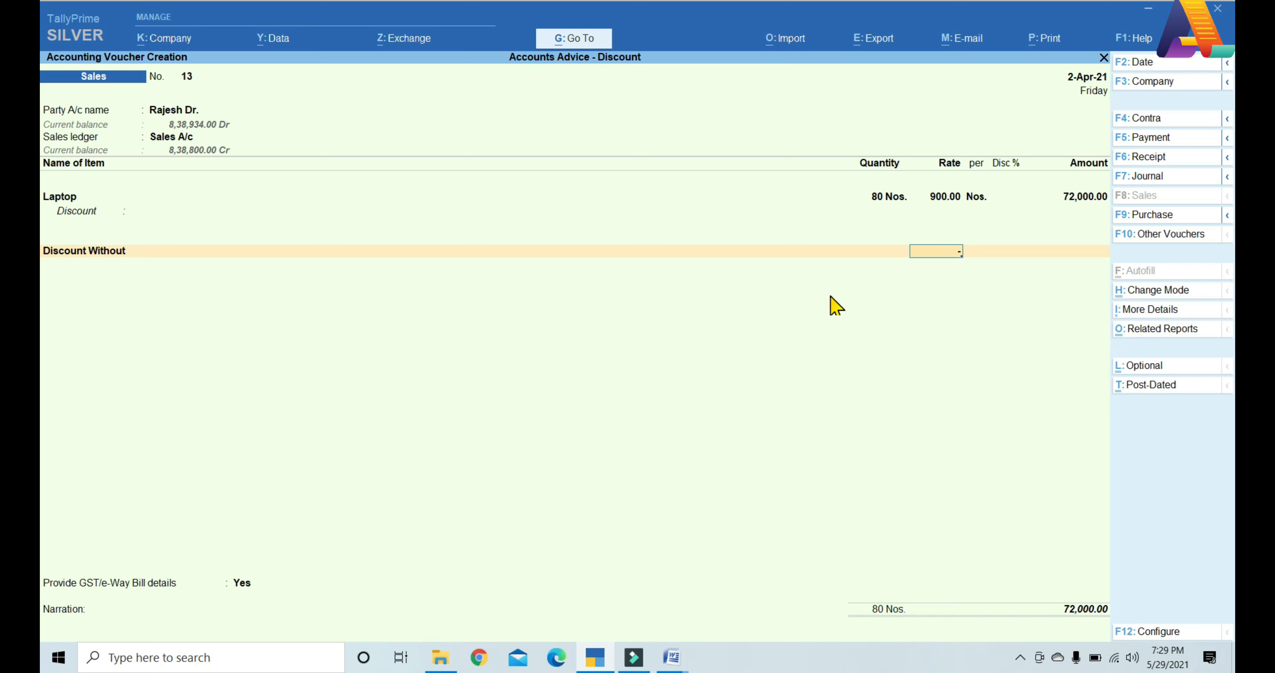
Step: Set the rate of the Discount Without line to -10%
type("0%")
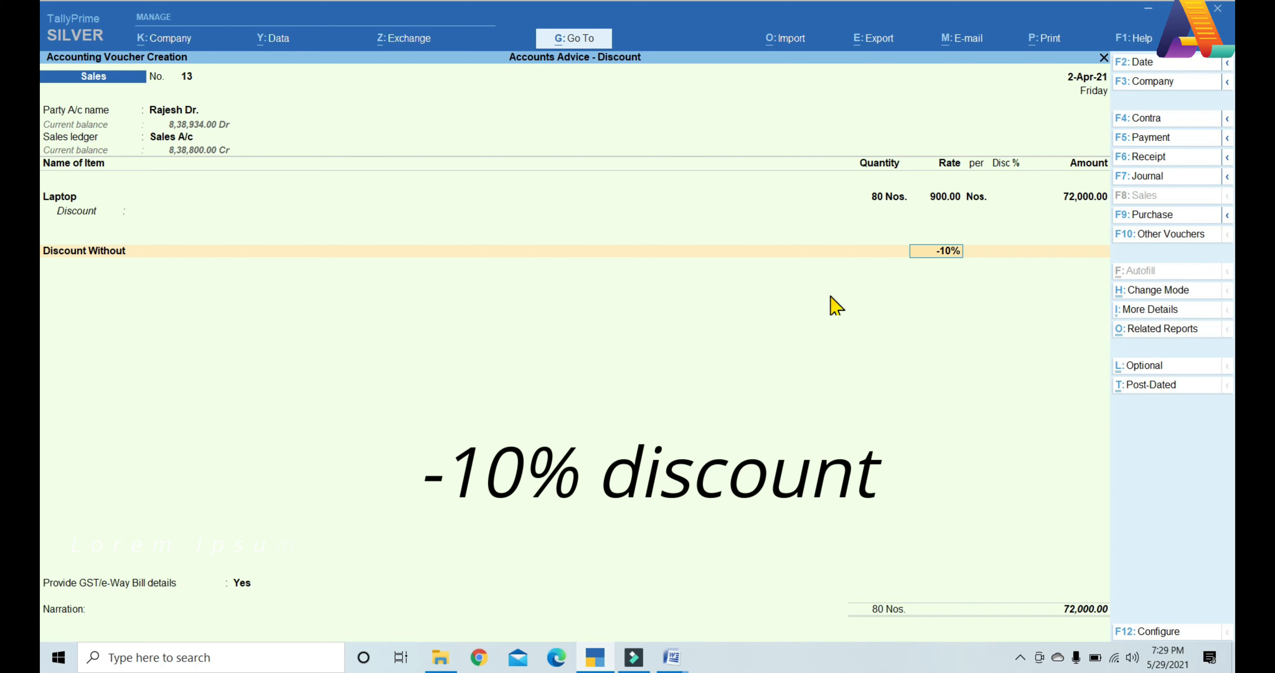
key("Return")
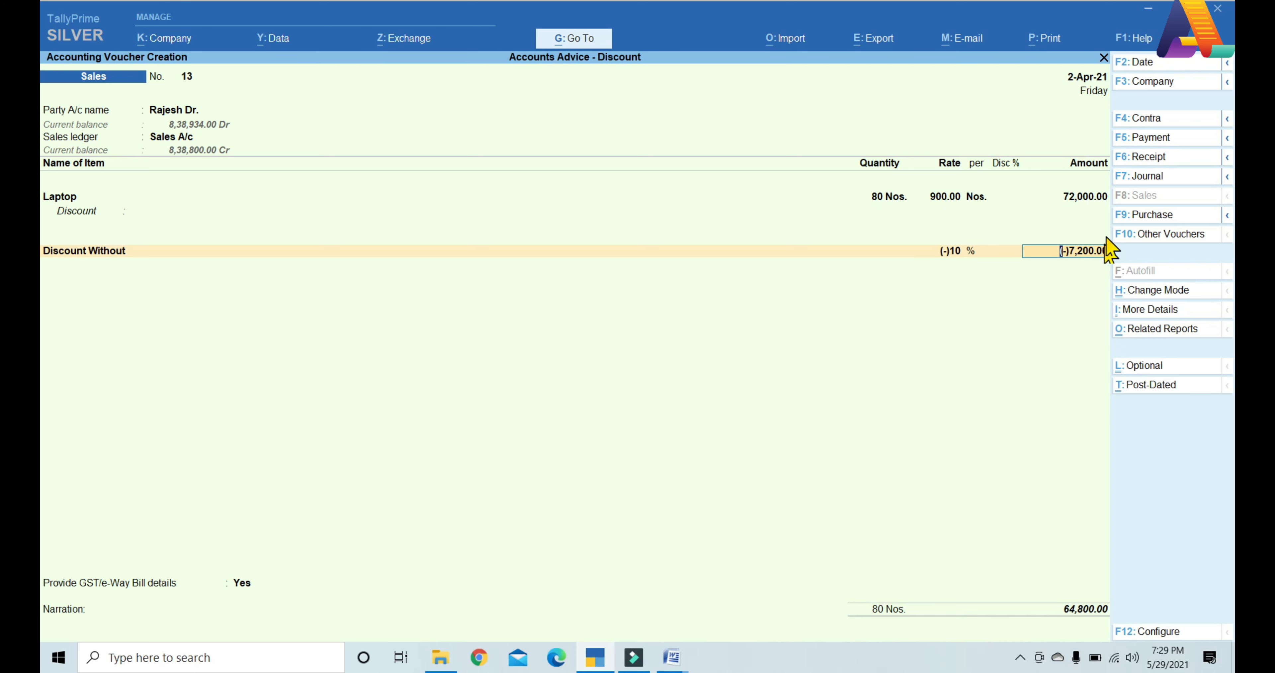
Step: Try a rate of 10 without the minus sign on the Discount Without line
key("BackSpace")
key("BackSpace")
type("10")
key("Return")
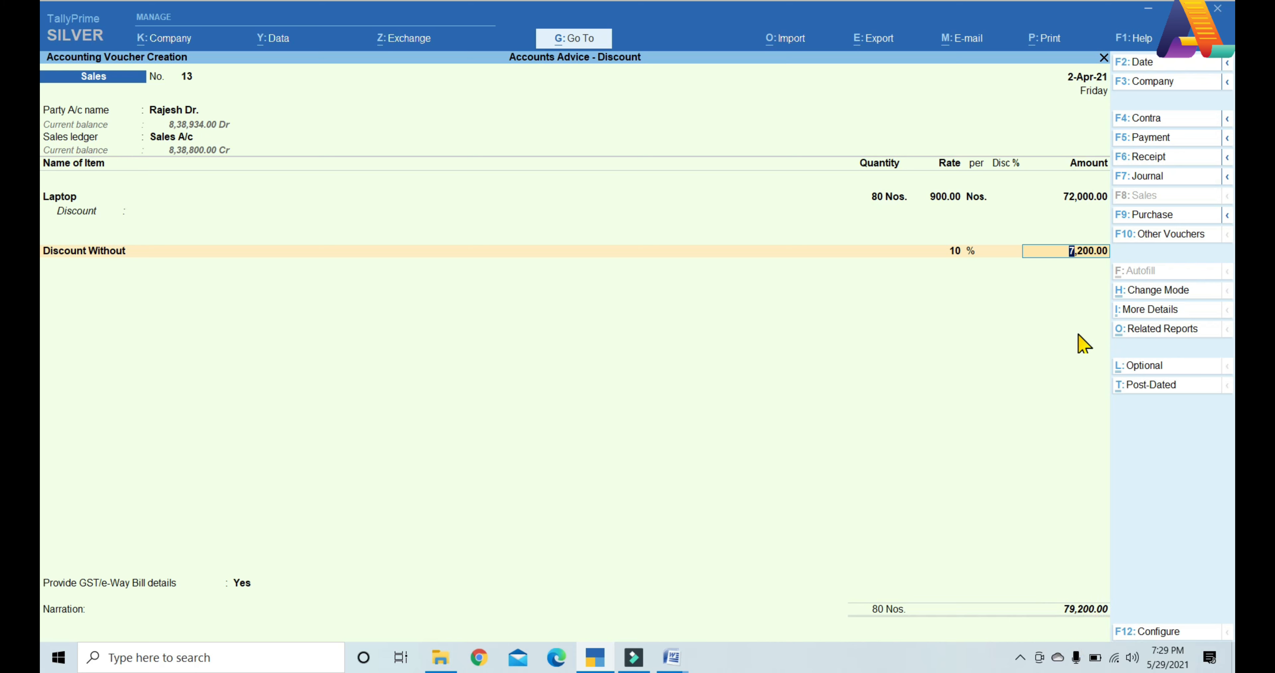
Step: Set the Discount Without line's rate back to -10 and save the third sales voucher
key("BackSpace")
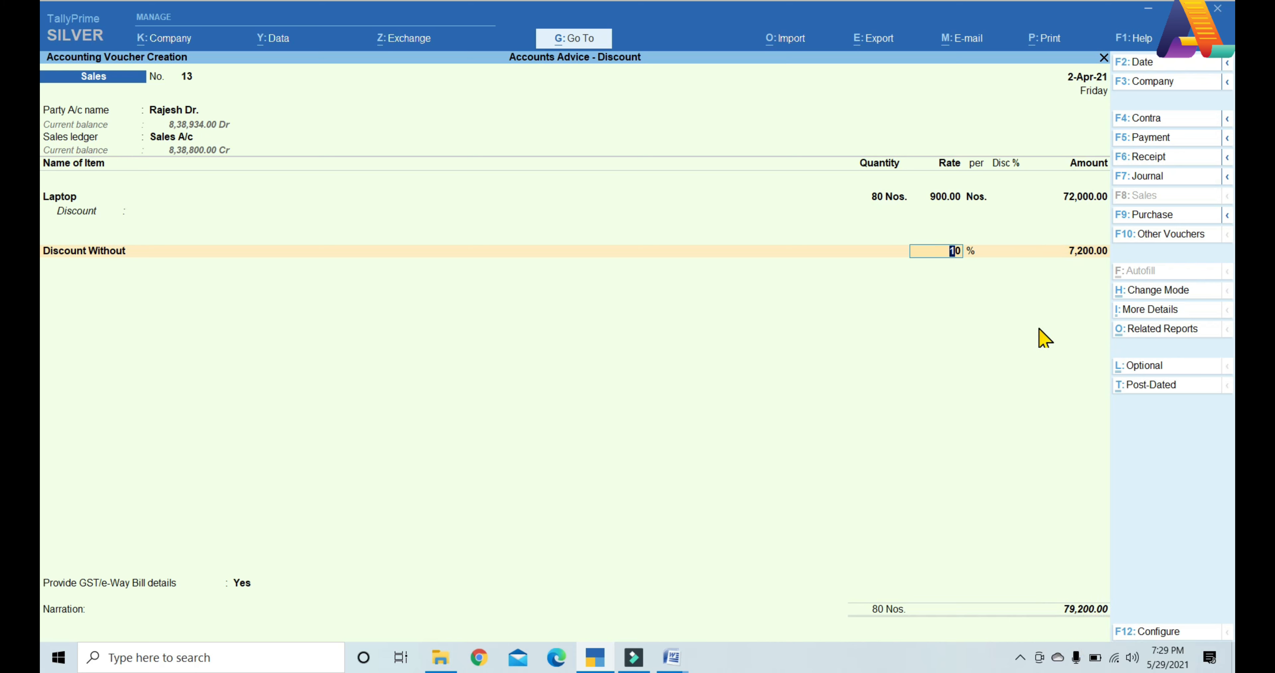
key("BackSpace")
type("-10")
key("Return")
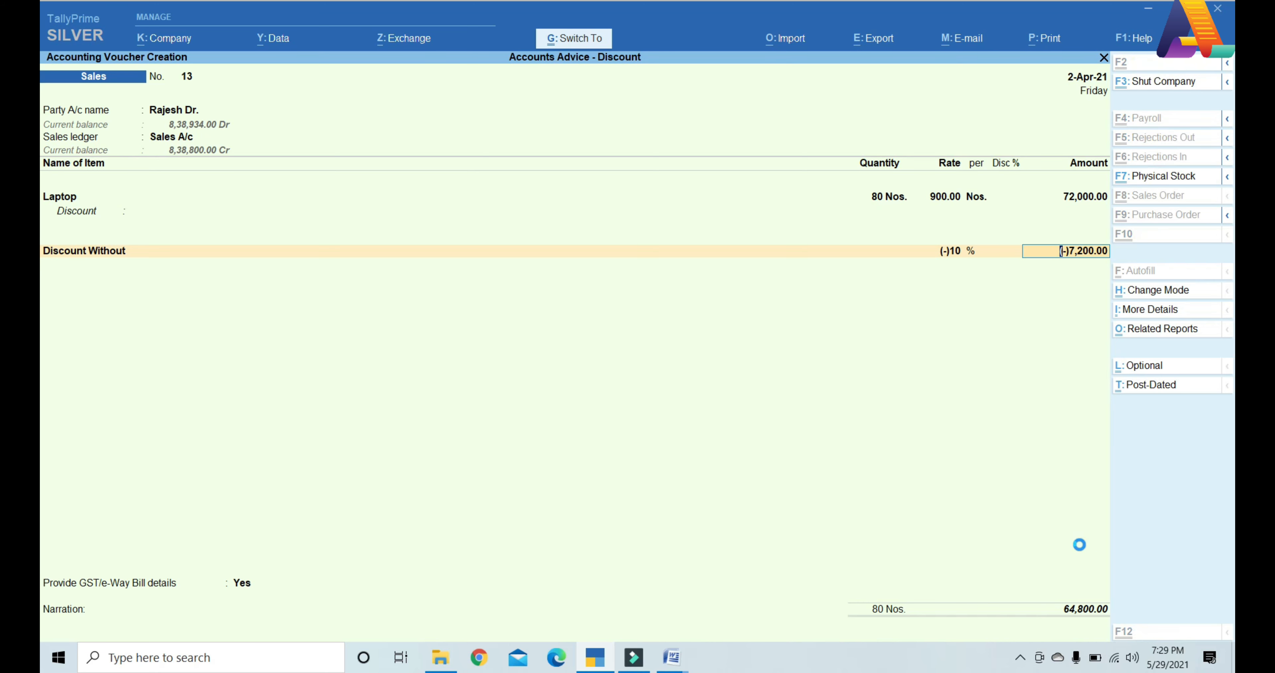
key("ctrl+a")
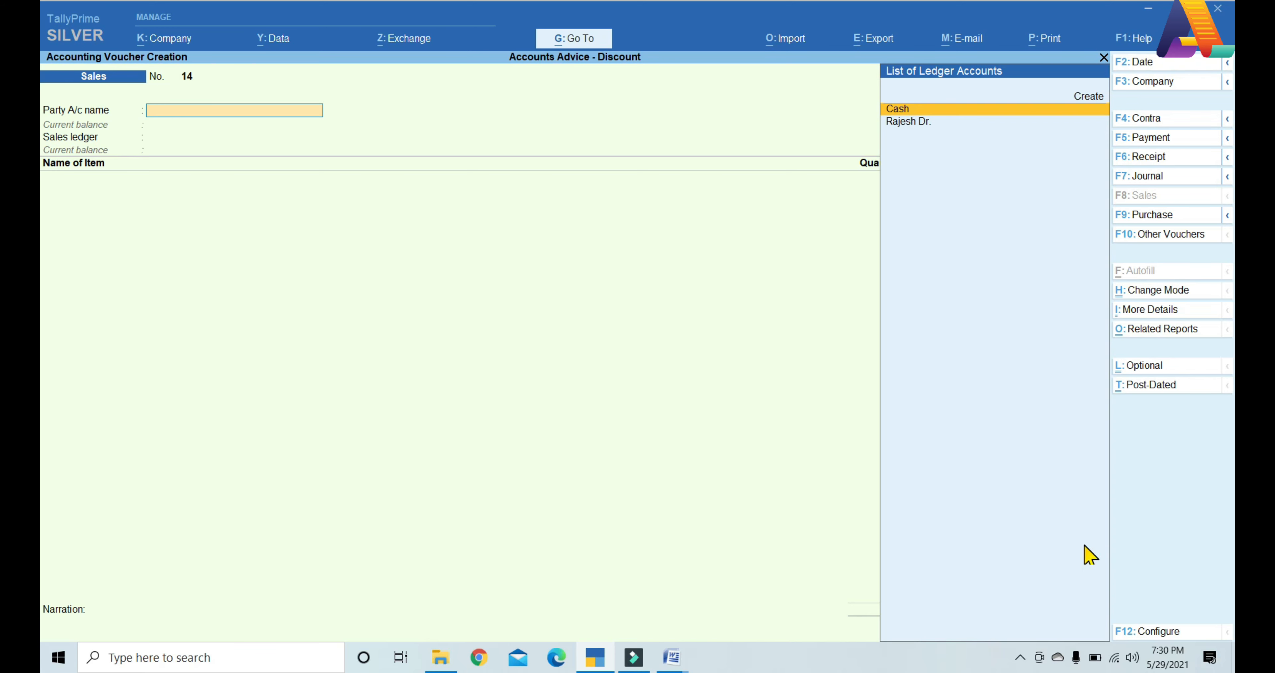
Step: Set the customer's ledger as the fourth voucher's party, accept the party details, and select Sales A/c as sales ledger
key("Down")
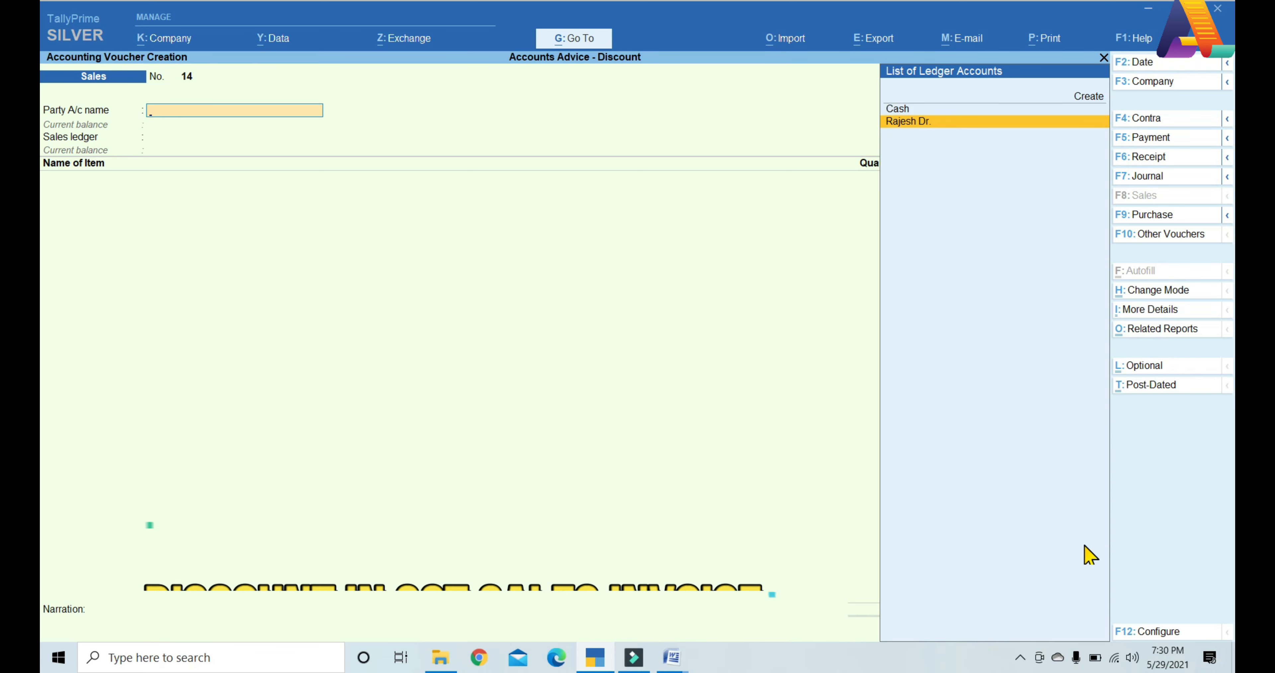
key("Return")
key("ctrl+a")
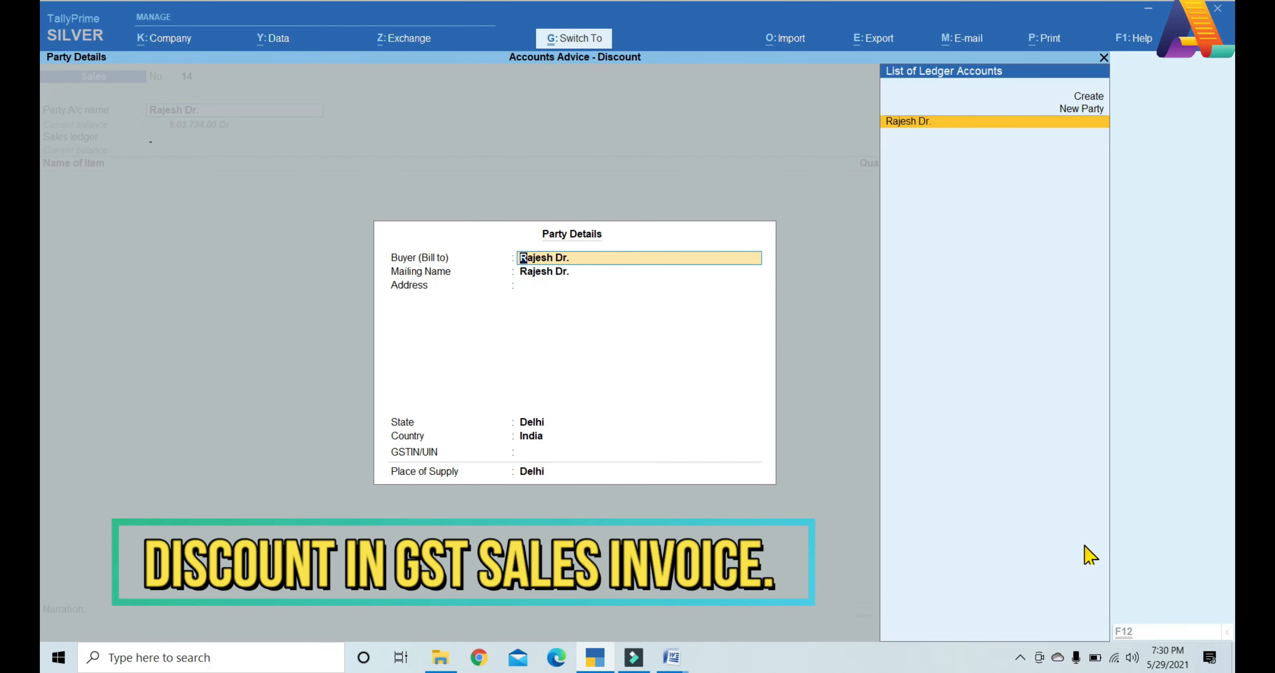
key("ctrl+a")
key("Return")
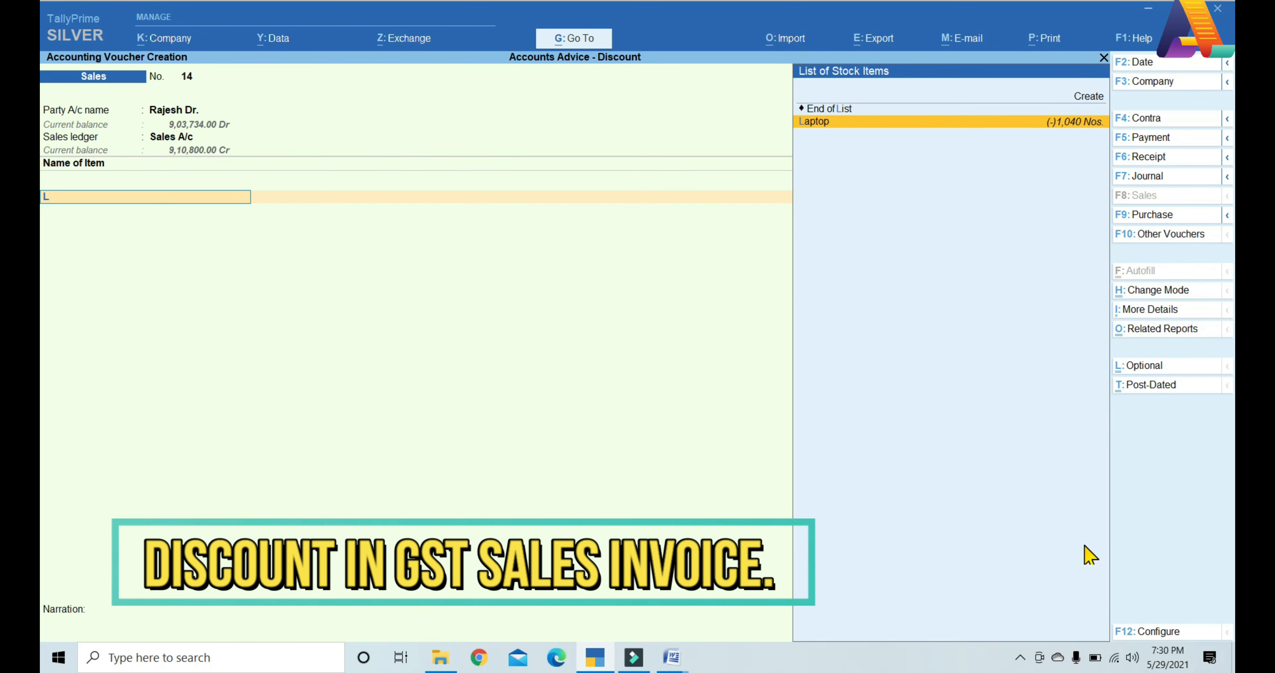
Step: Enter the Laptop item with 80 Nos. at a rate of 900 in the fourth voucher, leaving the discount percentages blank
key("Return")
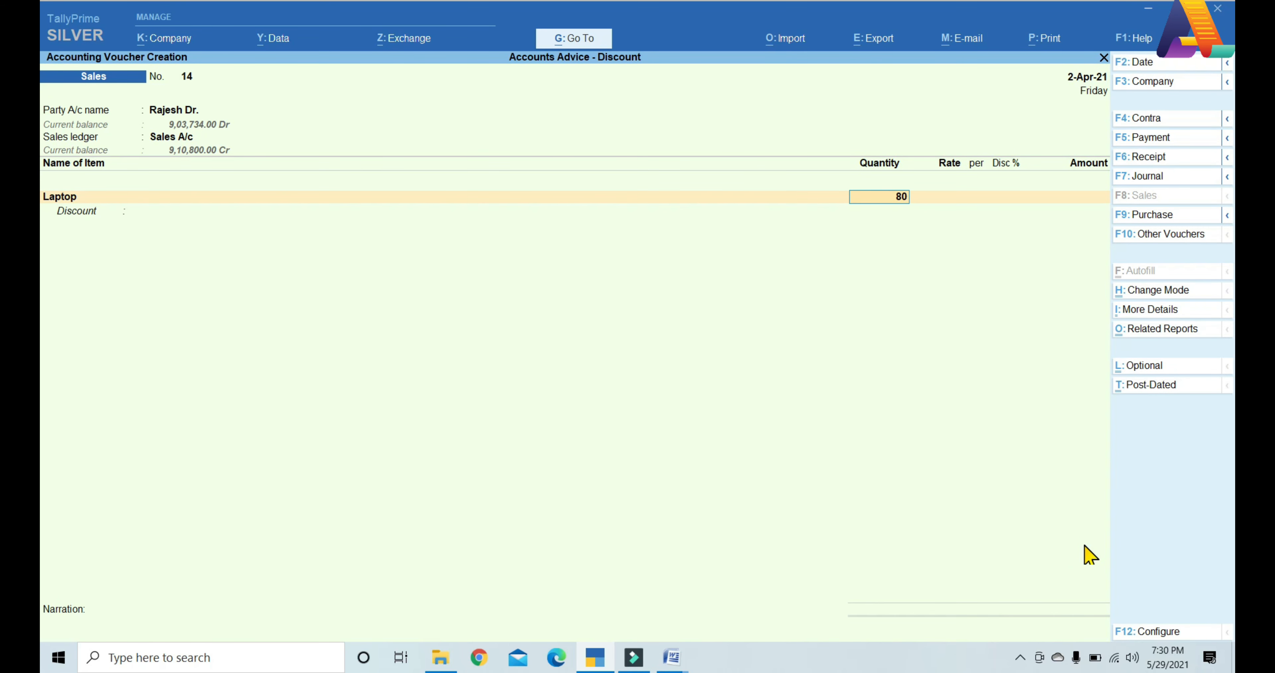
type("80")
key("Return")
key("Return")
key("Return")
key("Return")
key("Return")
key("Return")
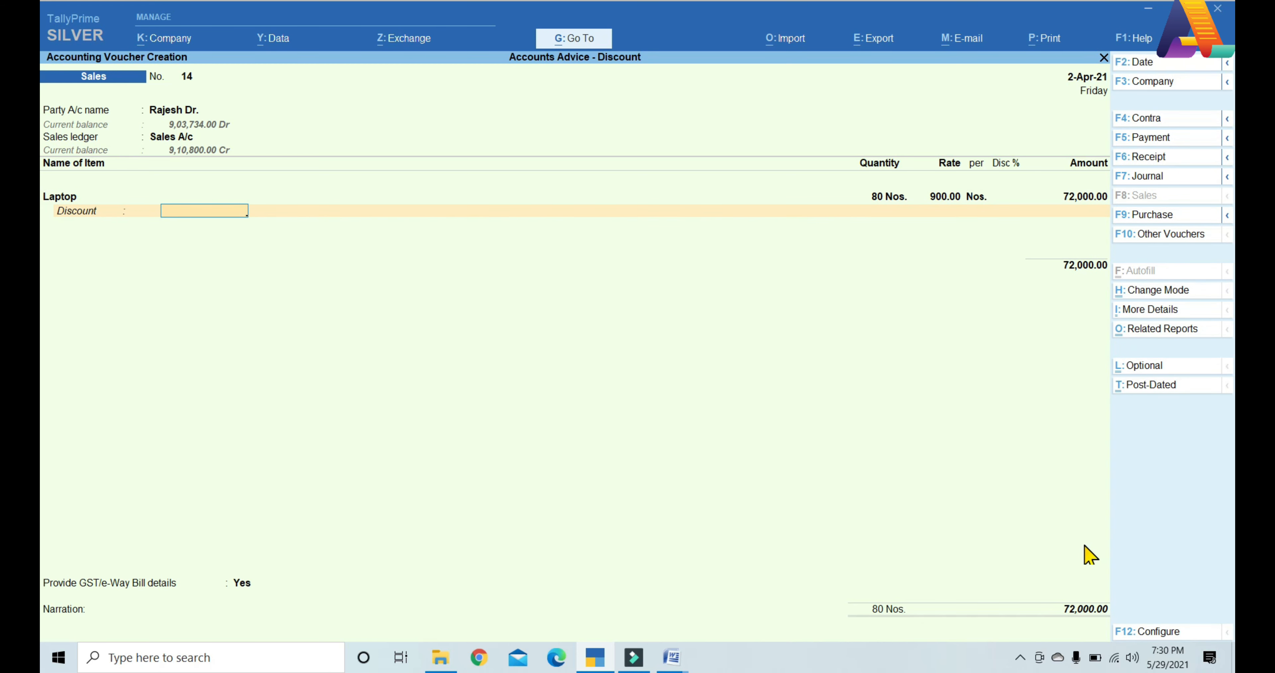
Step: Leave the item's cash/trade discount blank and add the CGST and SGST ledgers to the fourth voucher with their calculated amounts
key("Return")
key("Return")
type("Cg")
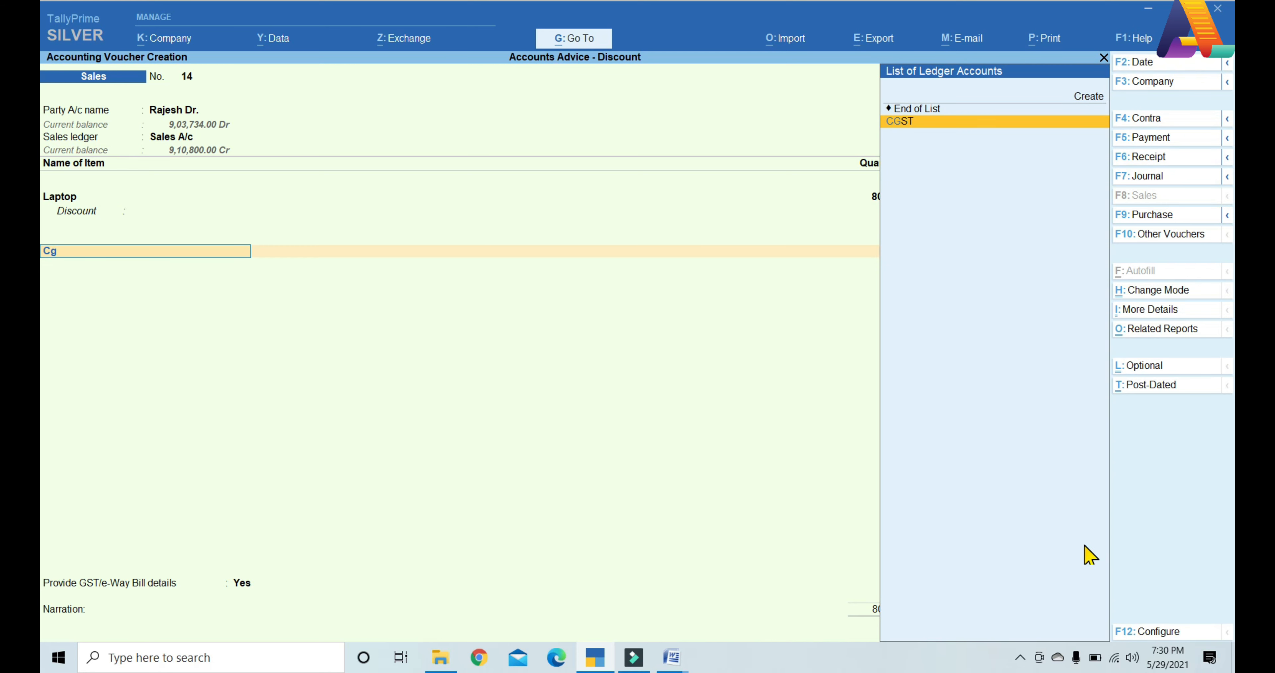
key("Return")
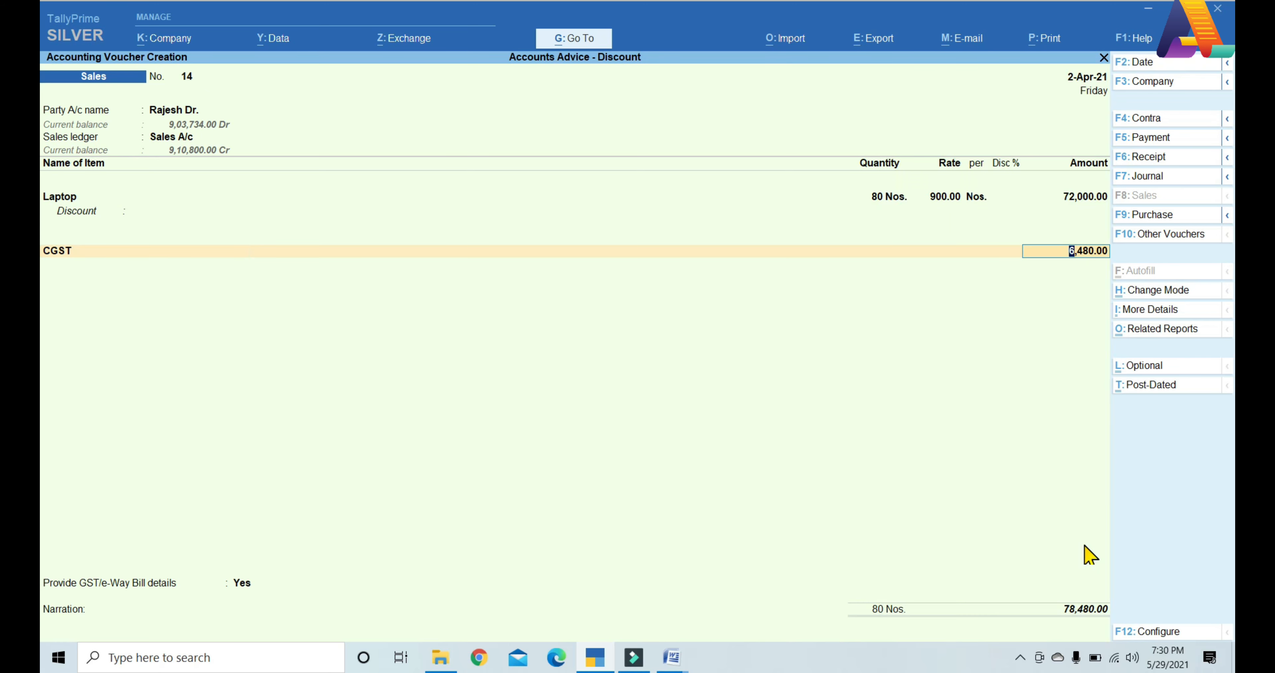
key("Return")
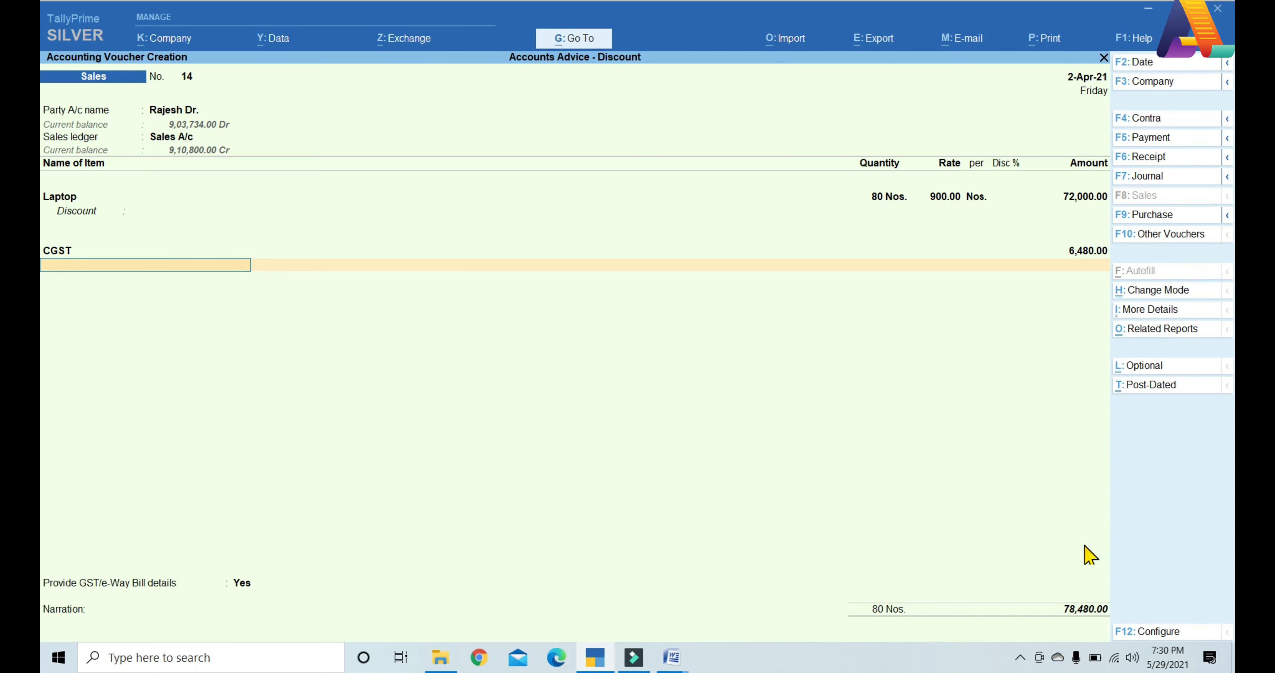
type("Sg")
key("Return")
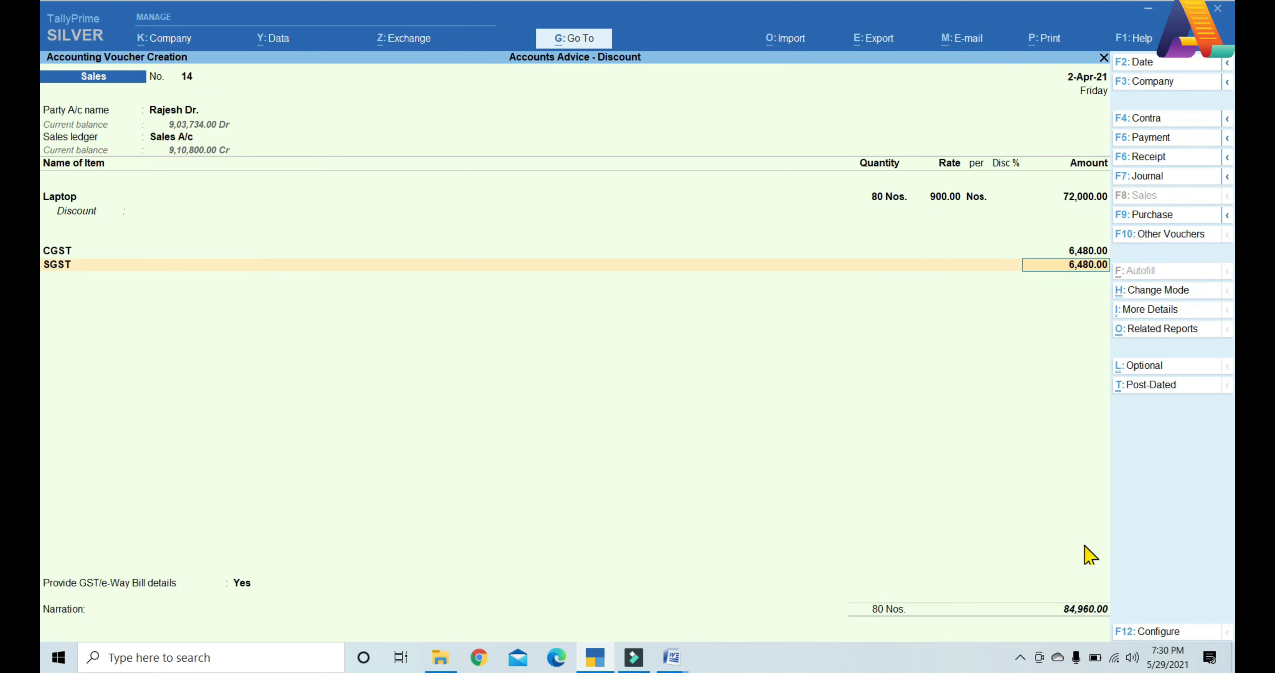
key("Return")
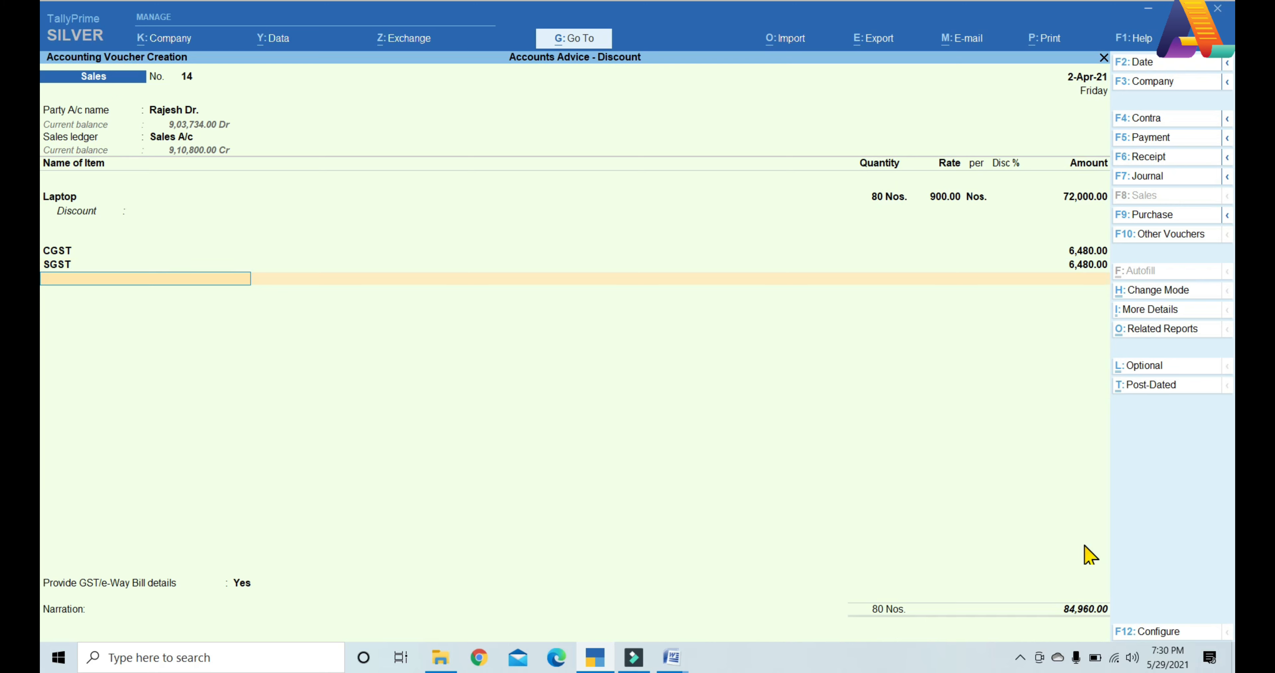
Step: Add the Discount Without ledger below SGST at a rate of -10% and save the fourth sales voucher
type("Di")
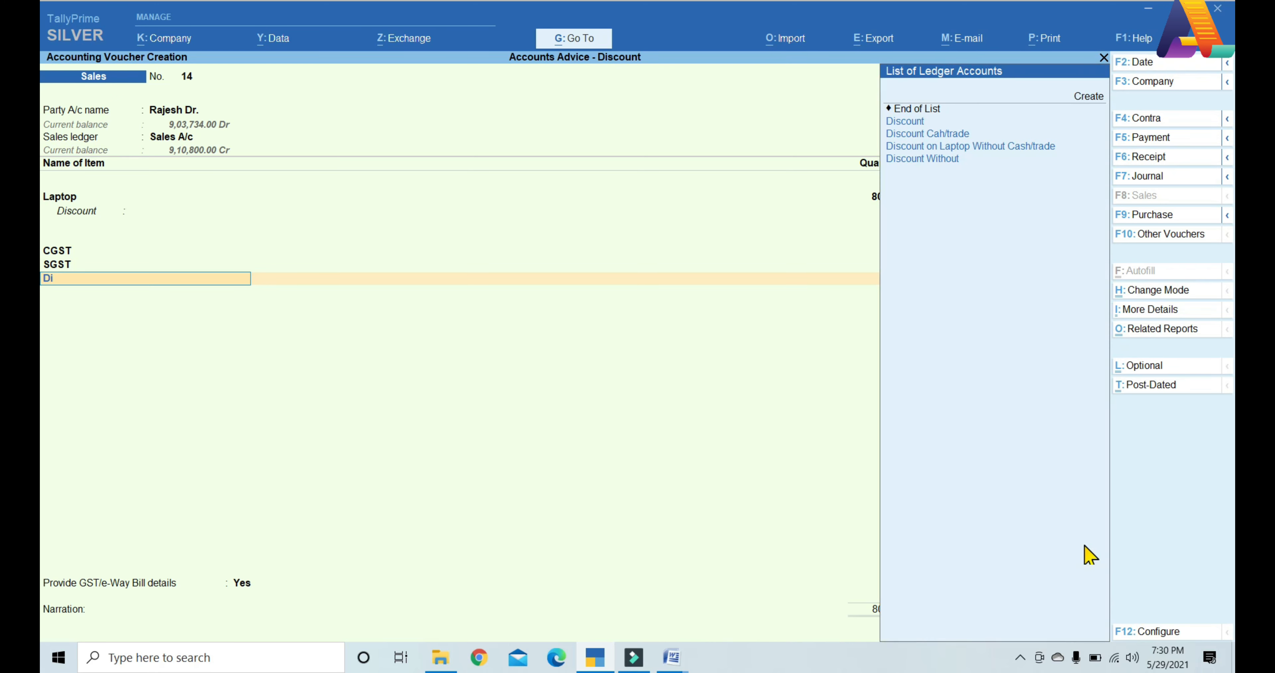
key("Down")
key("Down")
key("Down")
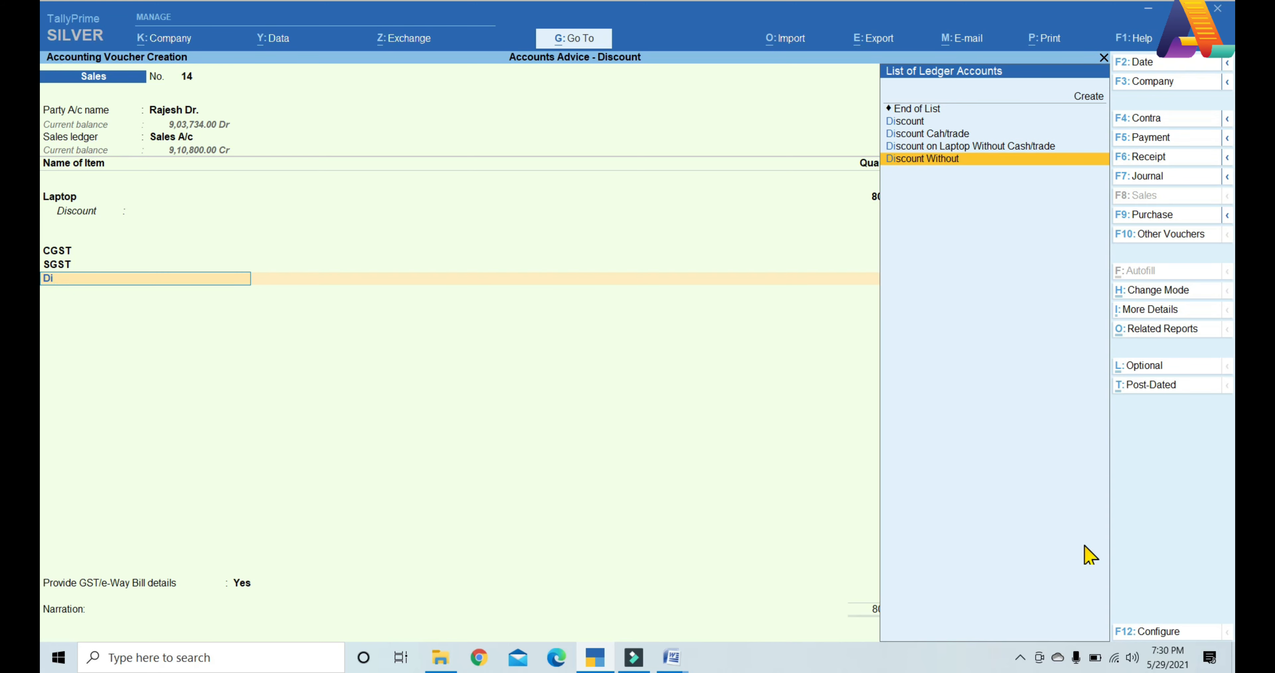
key("Return")
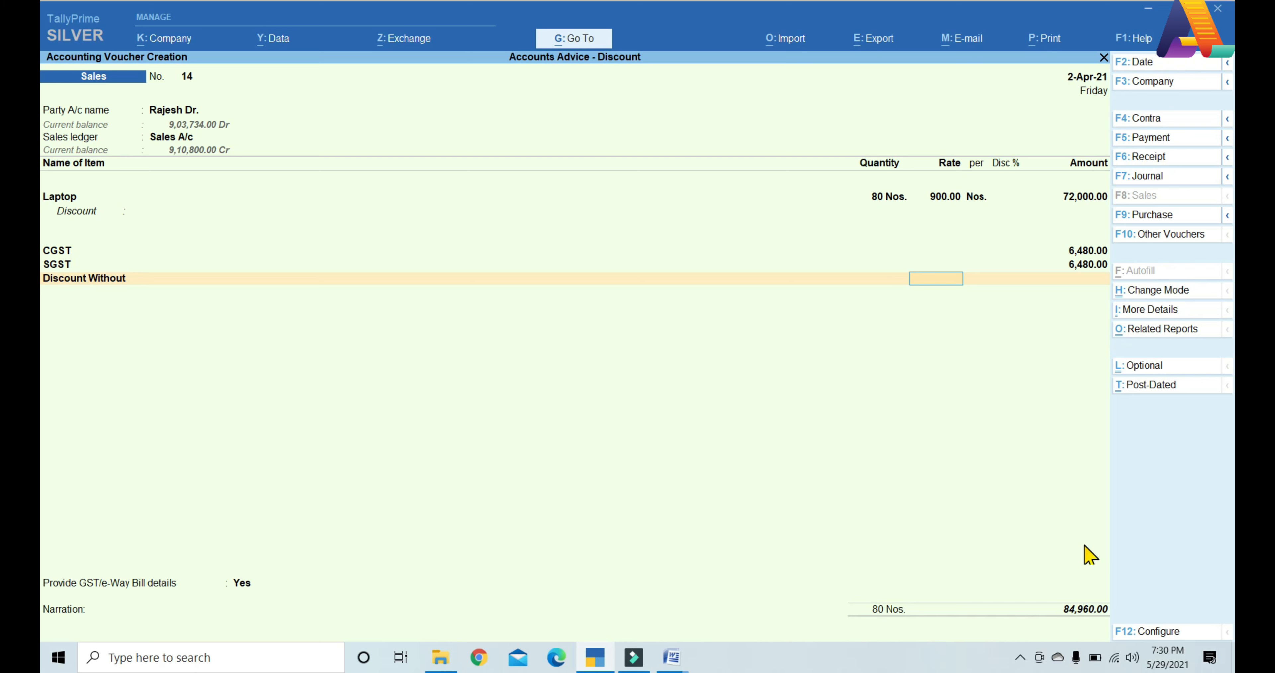
type("-10%")
key("Return")
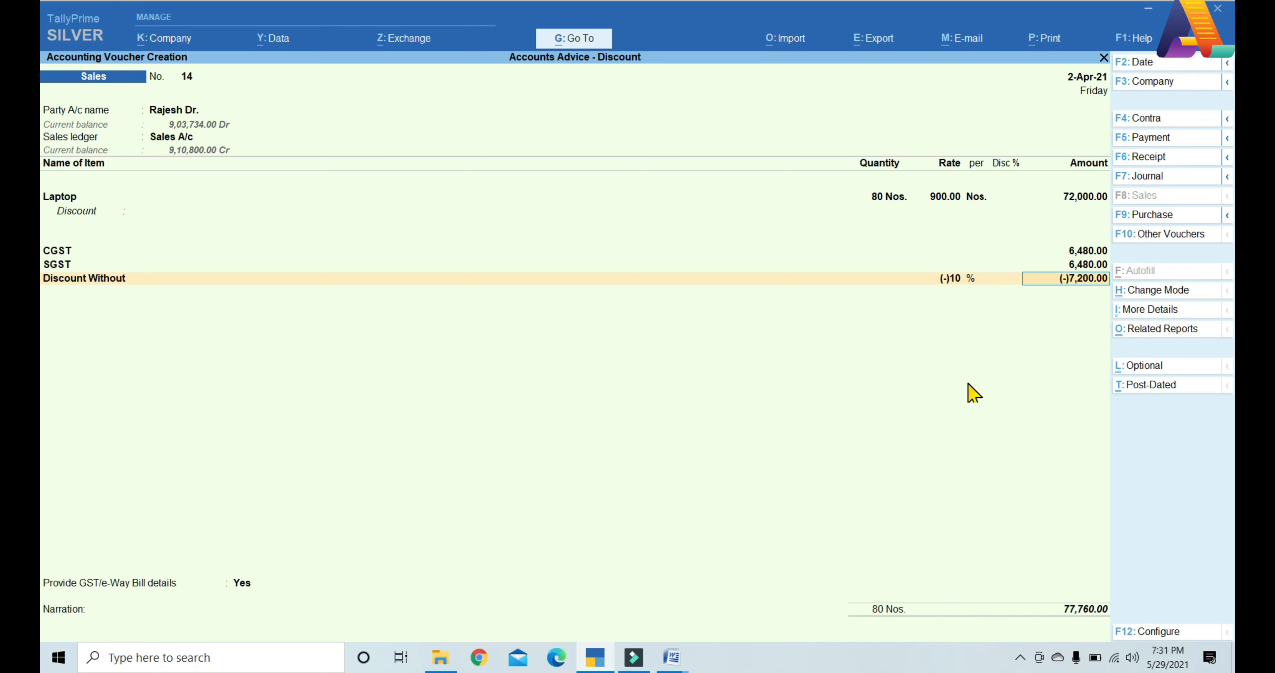
key("ctrl+a")
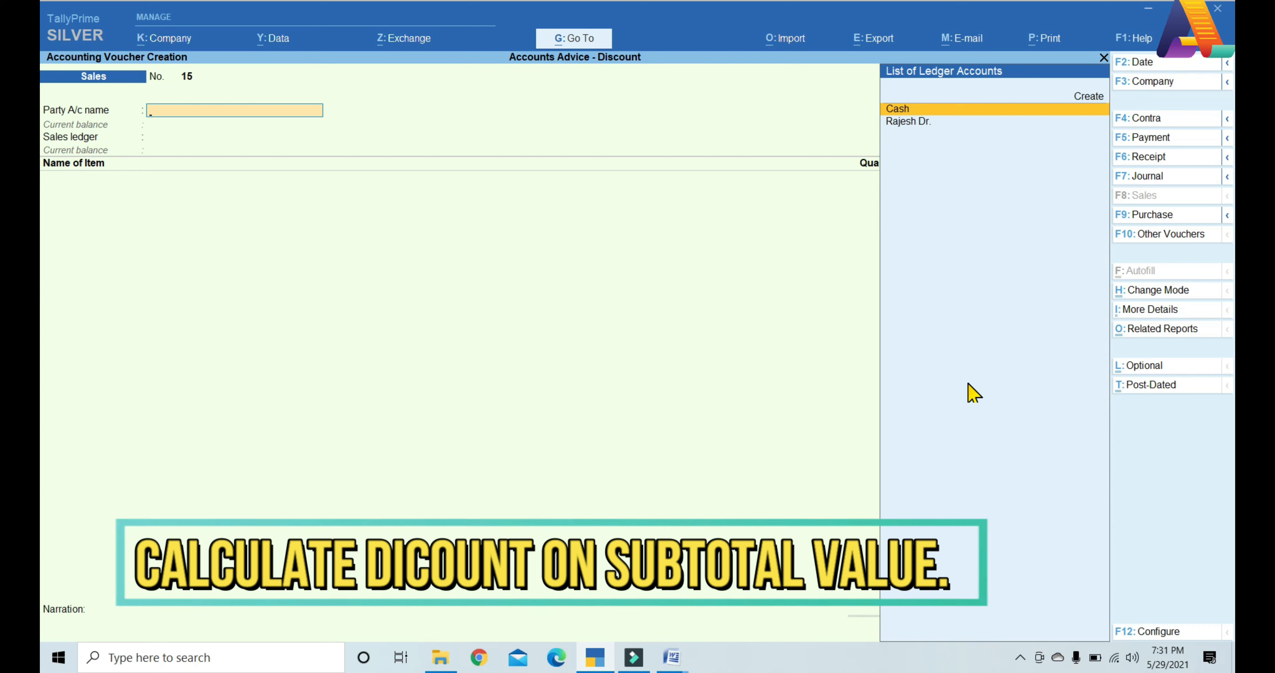
Step: Set Calculate Tax on Current Subtotal to Yes in the voucher configuration and save the configuration
left_click(1146, 631)
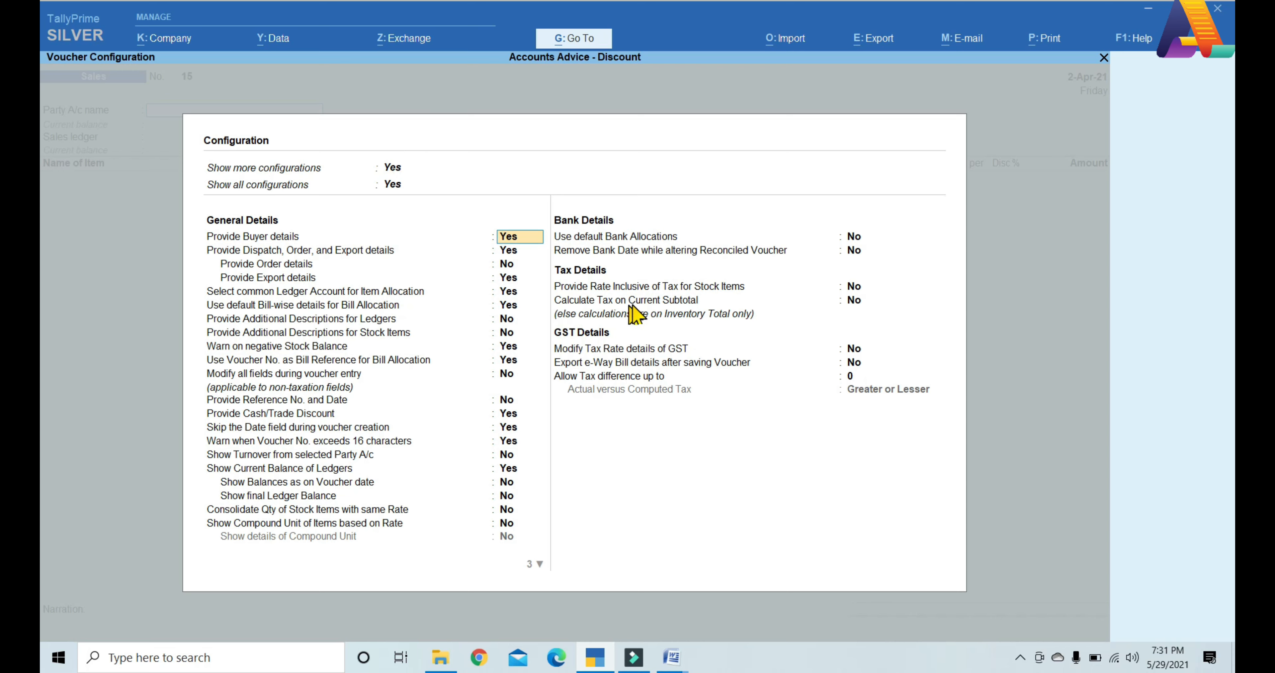
left_click(851, 298)
key("y")
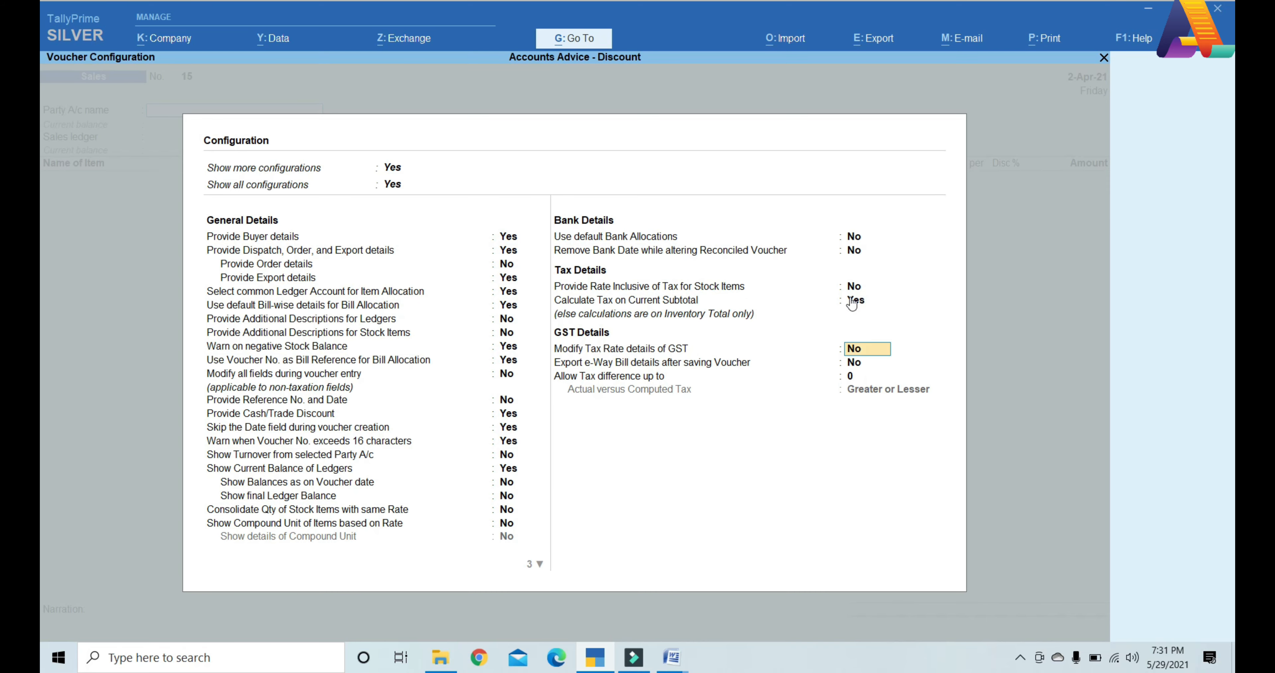
key("ctrl+a")
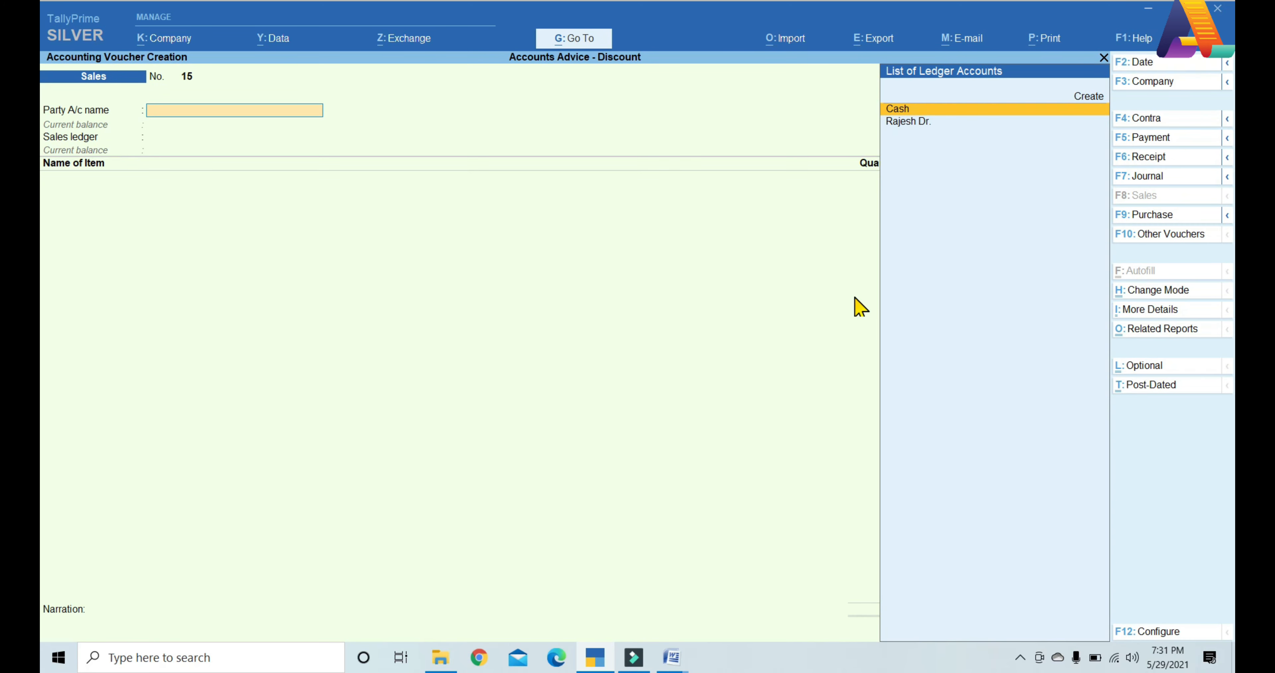
Step: Set the customer's ledger as the fifth voucher's party, accept the dispatch and party details, and select Sales A/c as sales ledger
key("Down")
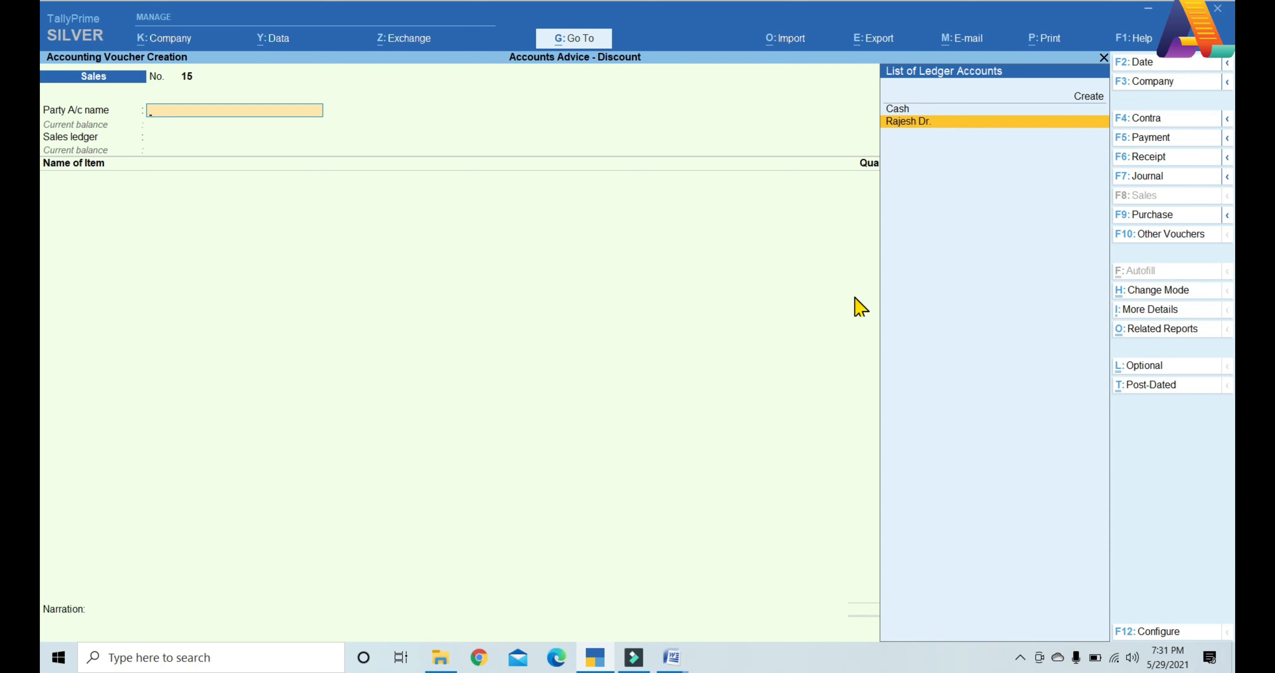
key("Return")
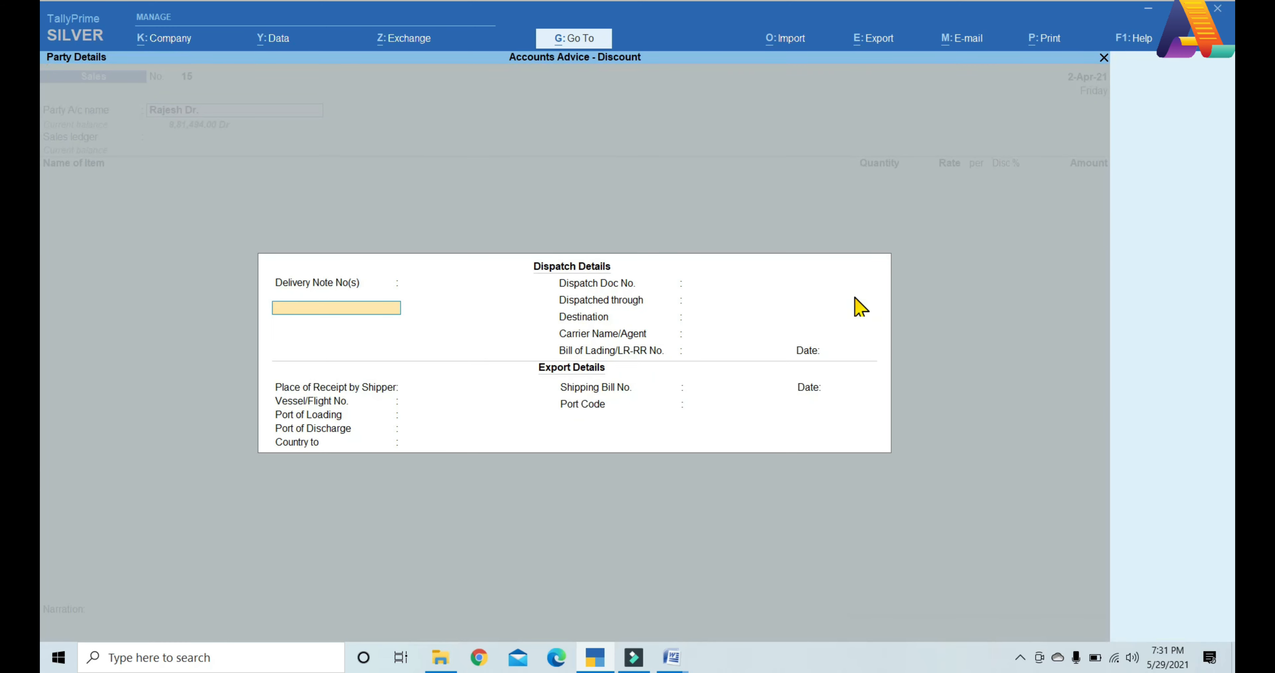
key("ctrl+a")
key("ctrl+a")
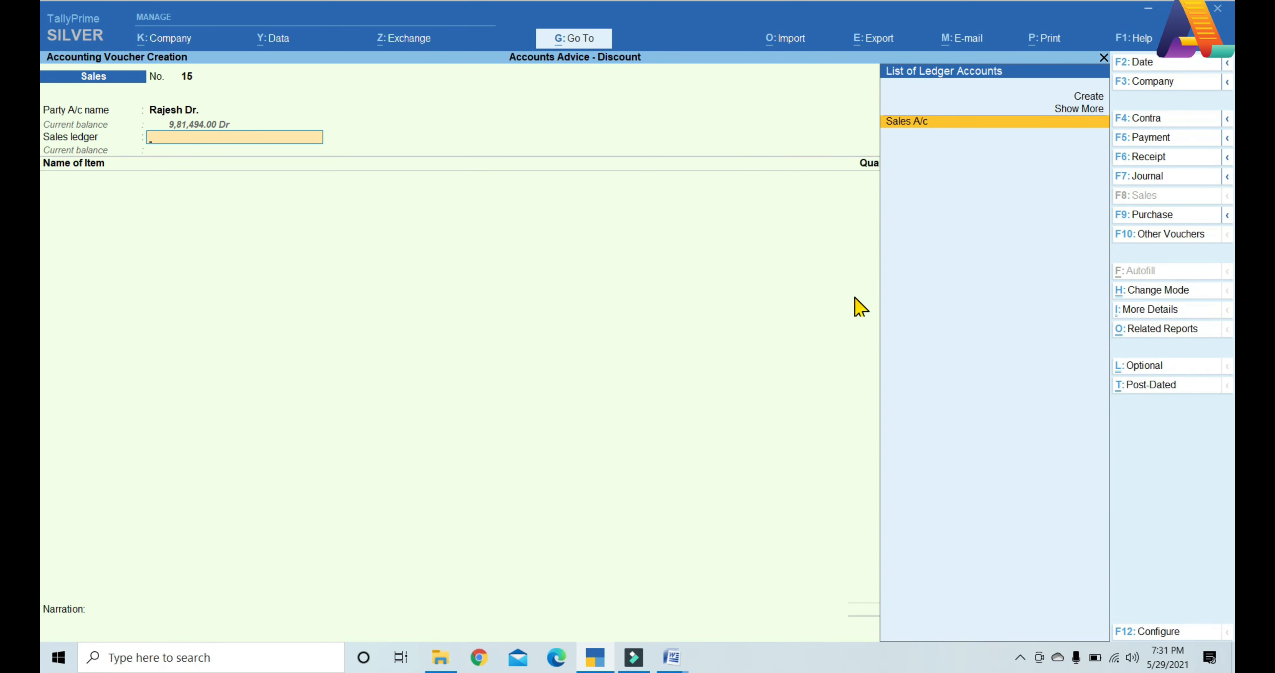
key("Return")
Step: Enter the Laptop item with 80 Nos. at a rate of 900 in the fifth voucher, without a discount percentage
type("L")
key("Return")
type("80")
key("Return")
key("Return")
key("Return")
key("Return")
key("Return")
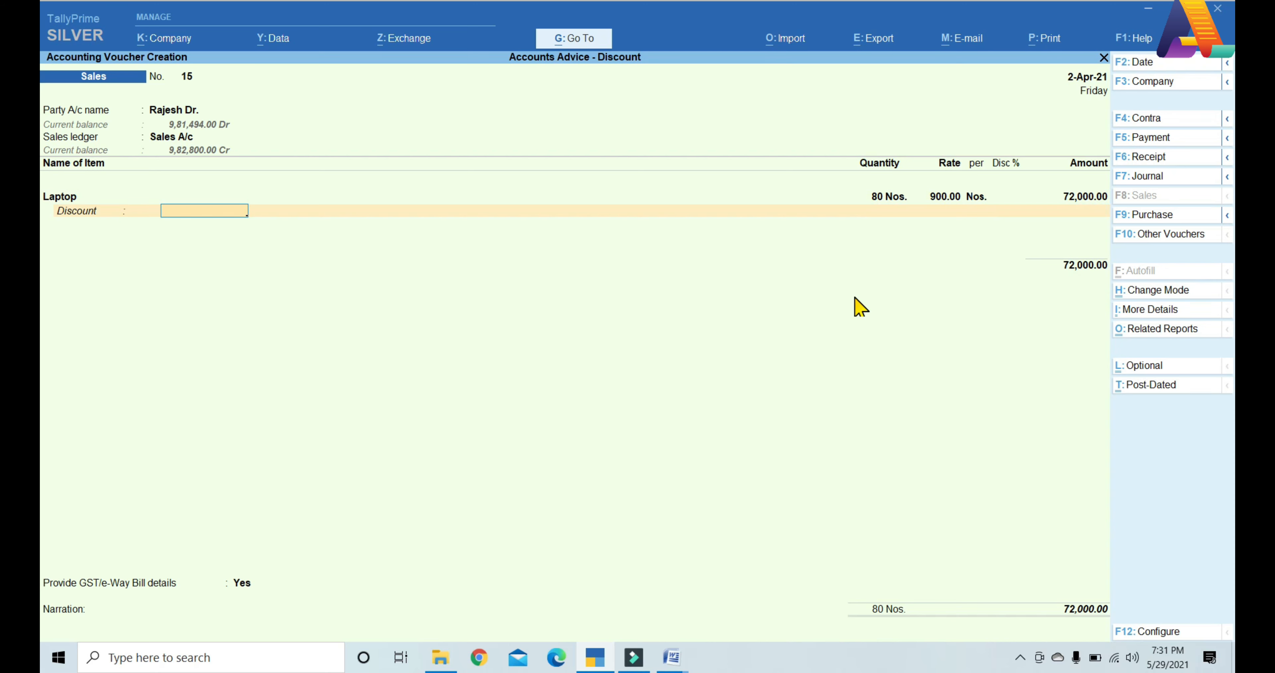
Step: Leave the cash/trade discount blank and add the CGST and SGST ledgers to the fifth voucher
key("Return")
key("Return")
type("CG")
key("Return")
key("Return")
type("SG")
key("Return")
key("Return")
Step: Add the Discount Without ledger below SGST in the fifth voucher at a rate of -10%
type("D")
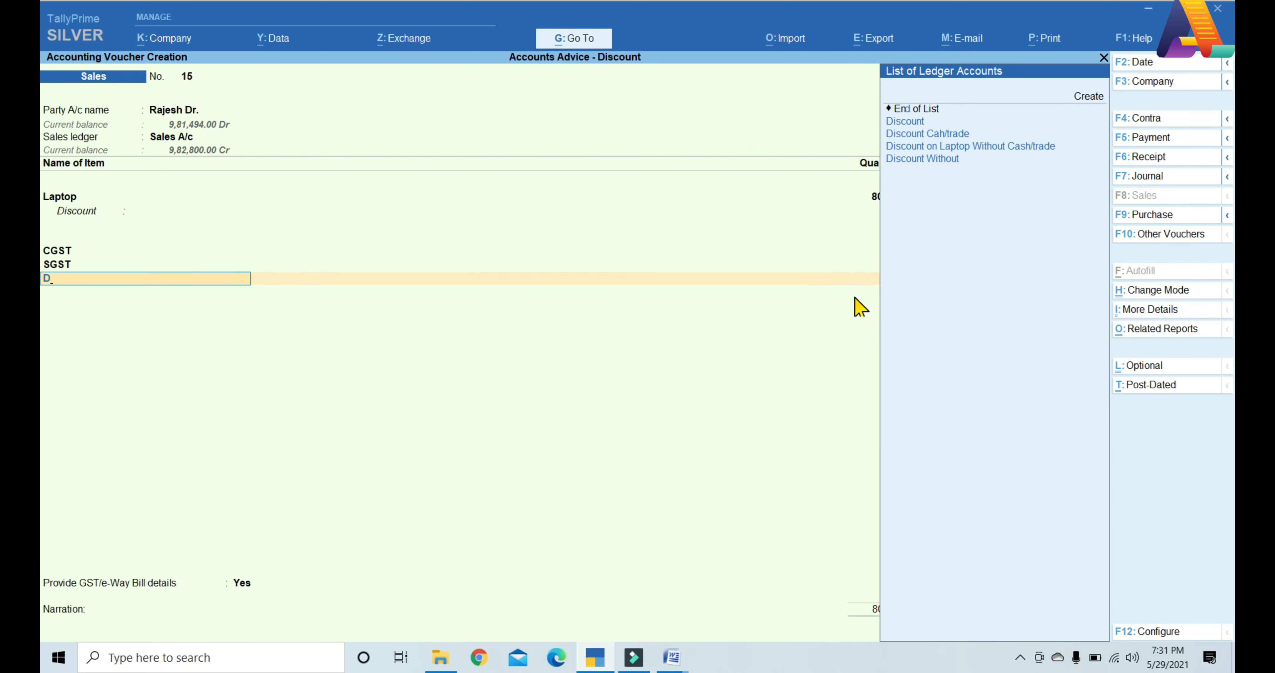
type("i")
key("Down")
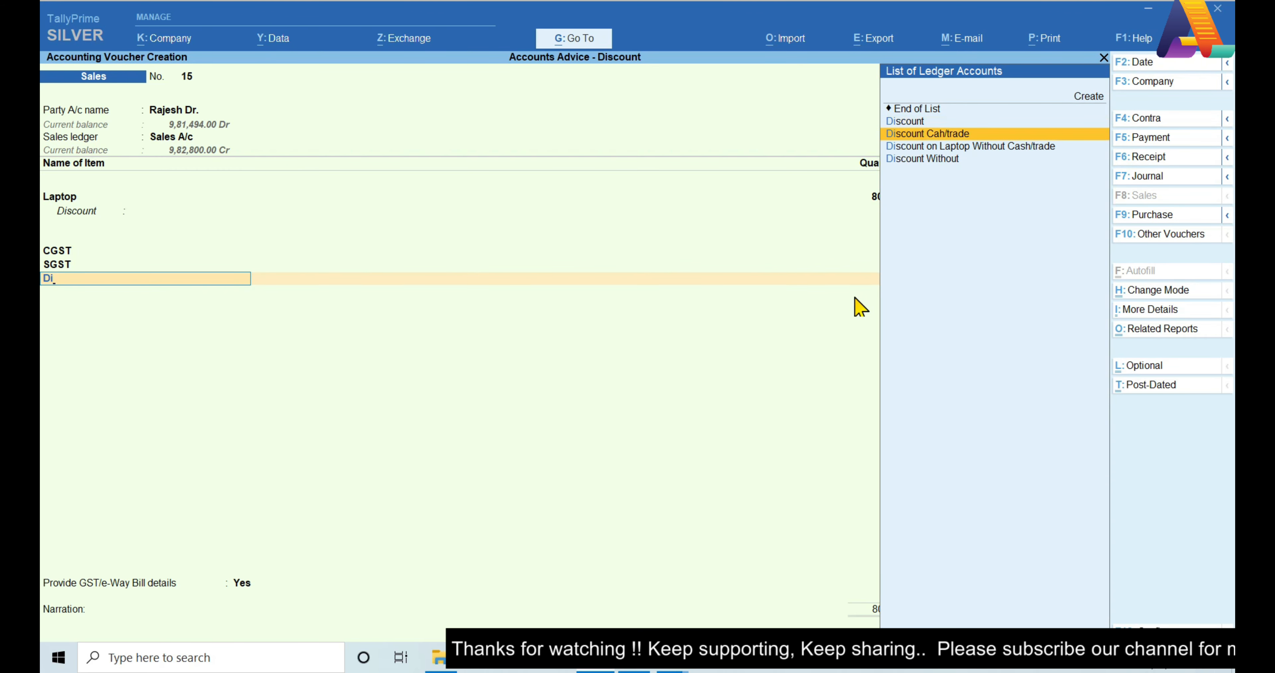
key("Down")
key("Down")
key("Return")
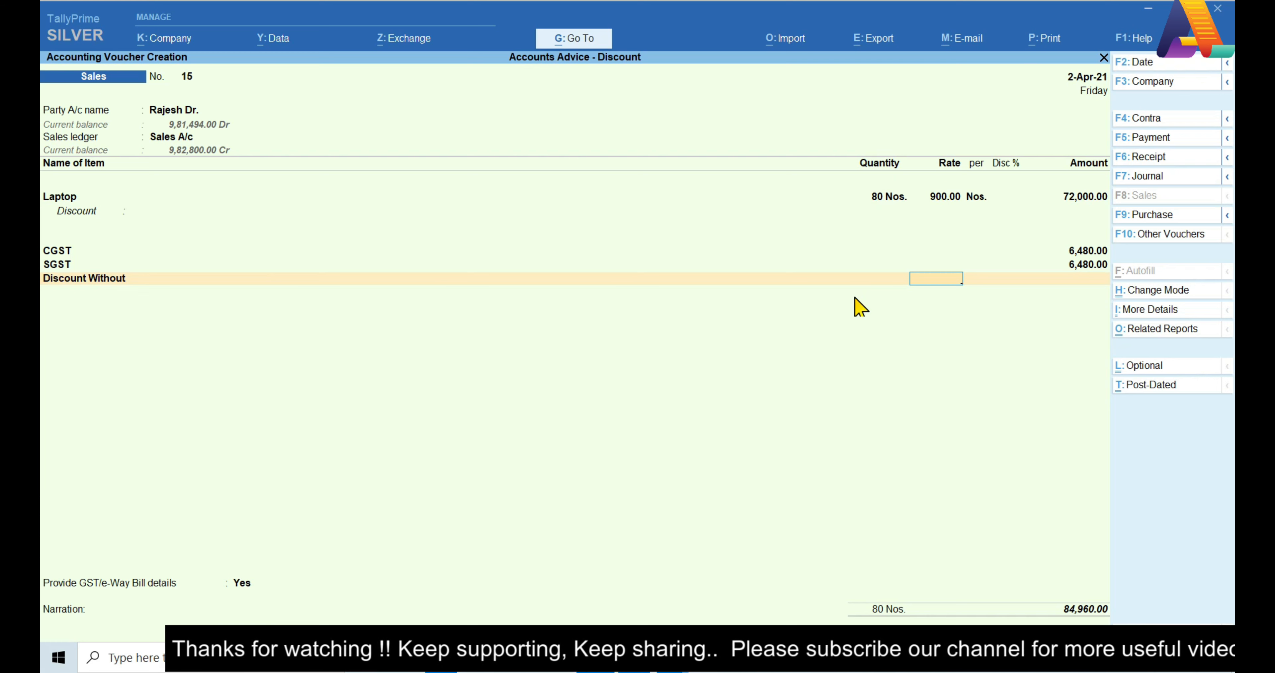
type("-10%")
key("Return")
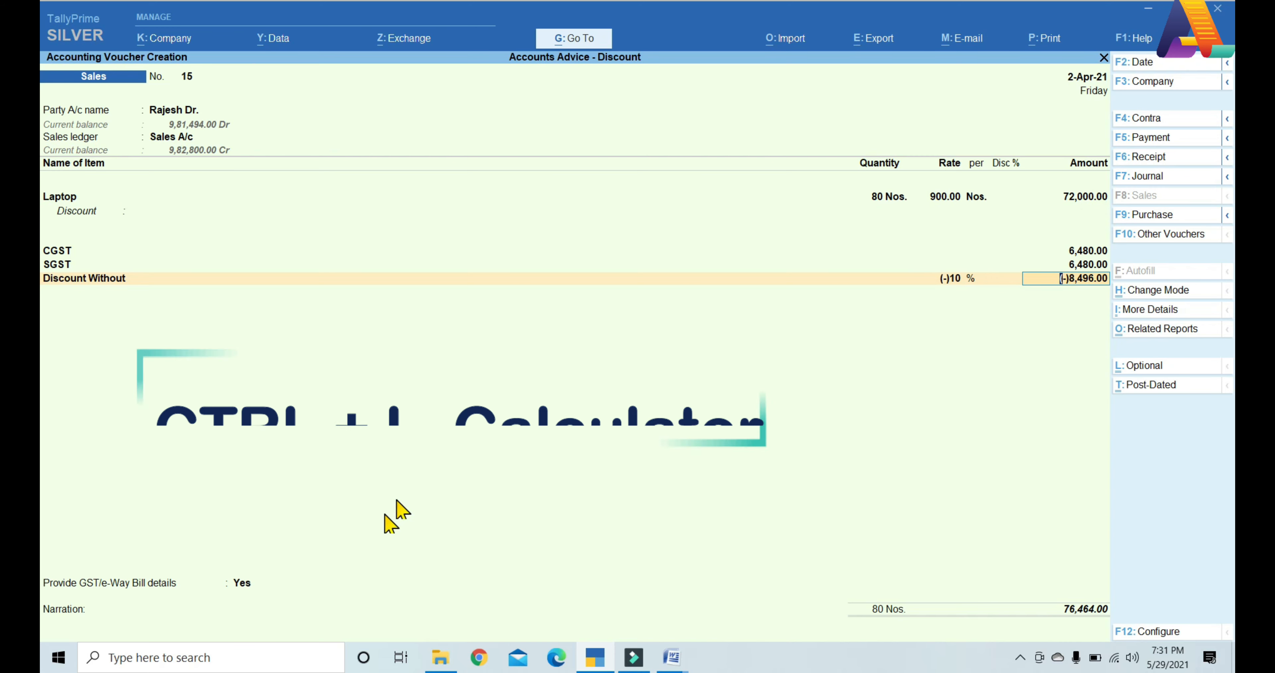
Step: Calculate the voucher's subtotal including tax as 72000+6480+6480 in the built-in calculator
key("ctrl+l")
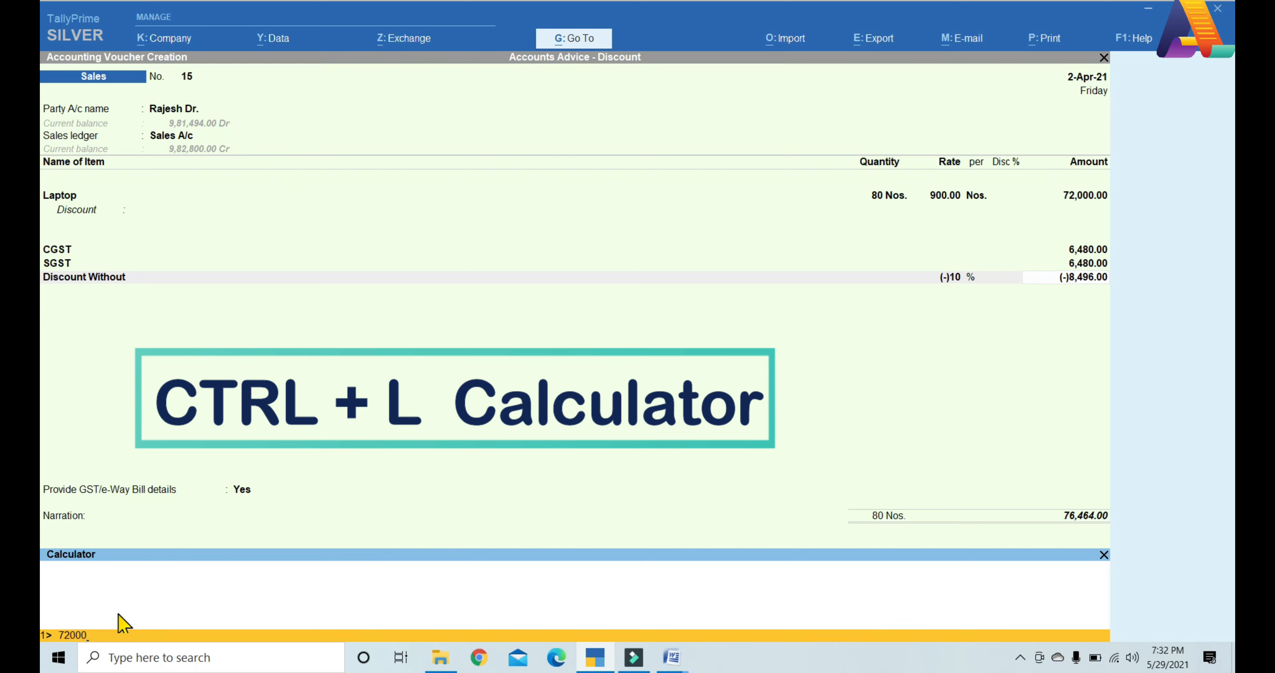
type("72000+")
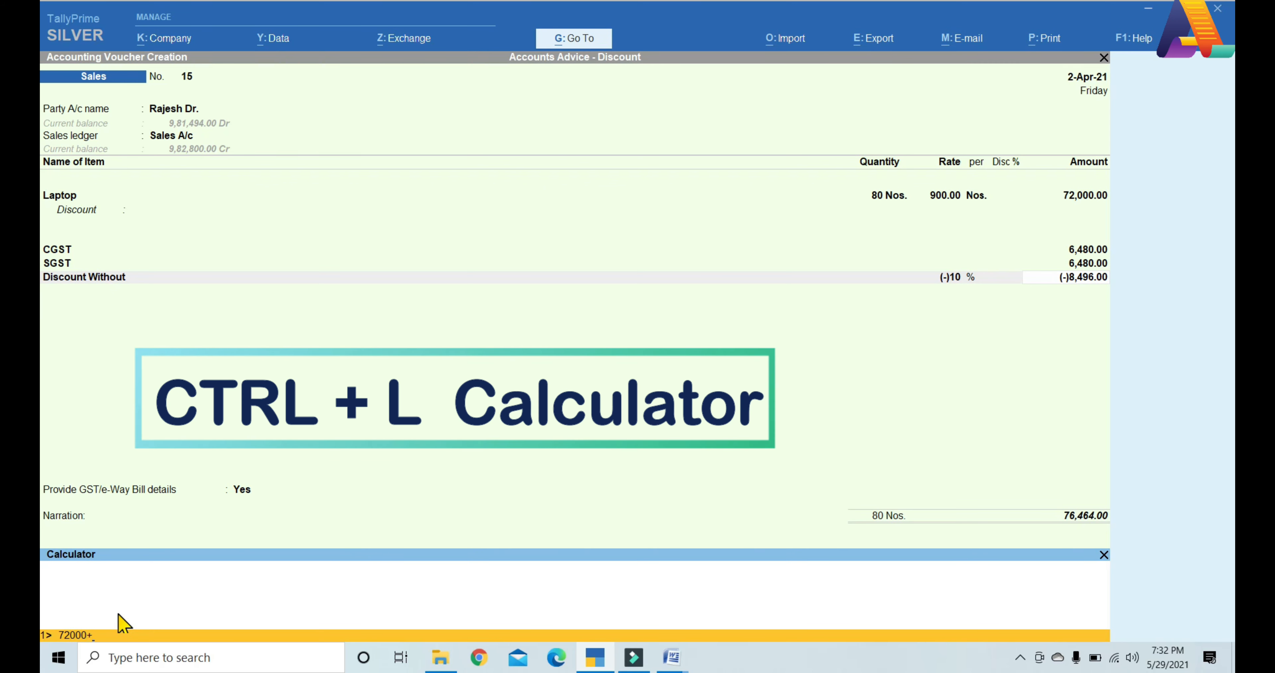
type("6480+64")
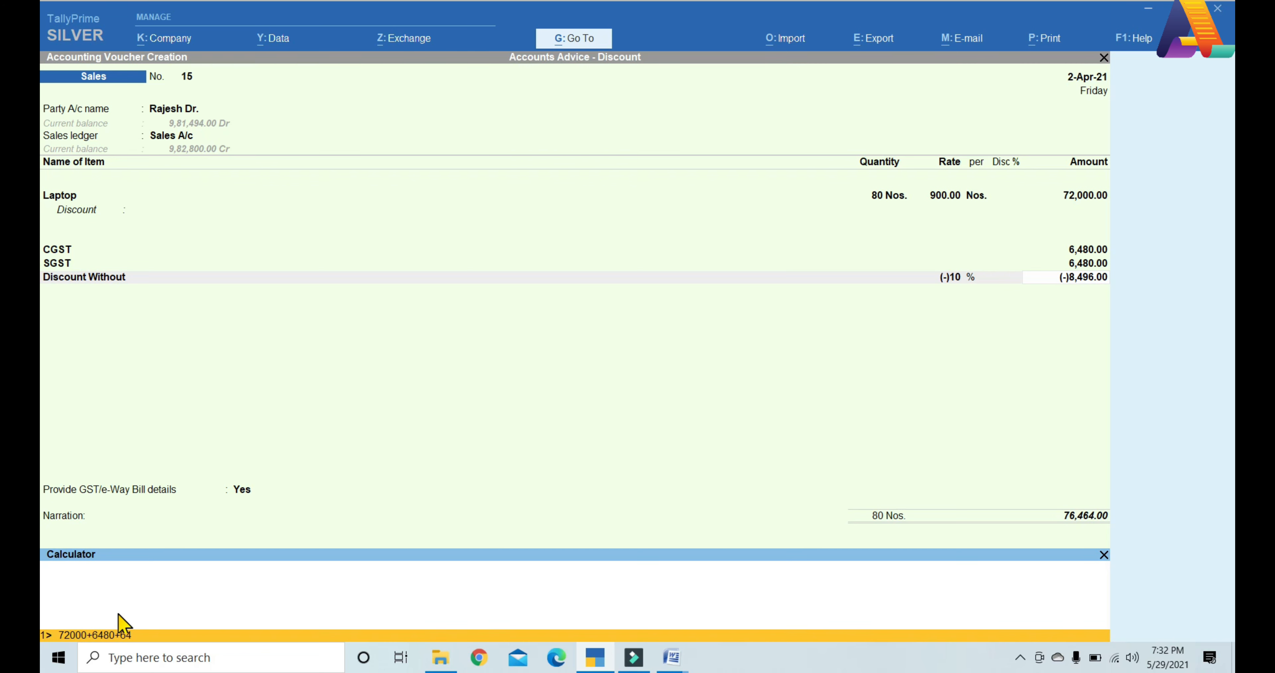
type("80")
key("Return")
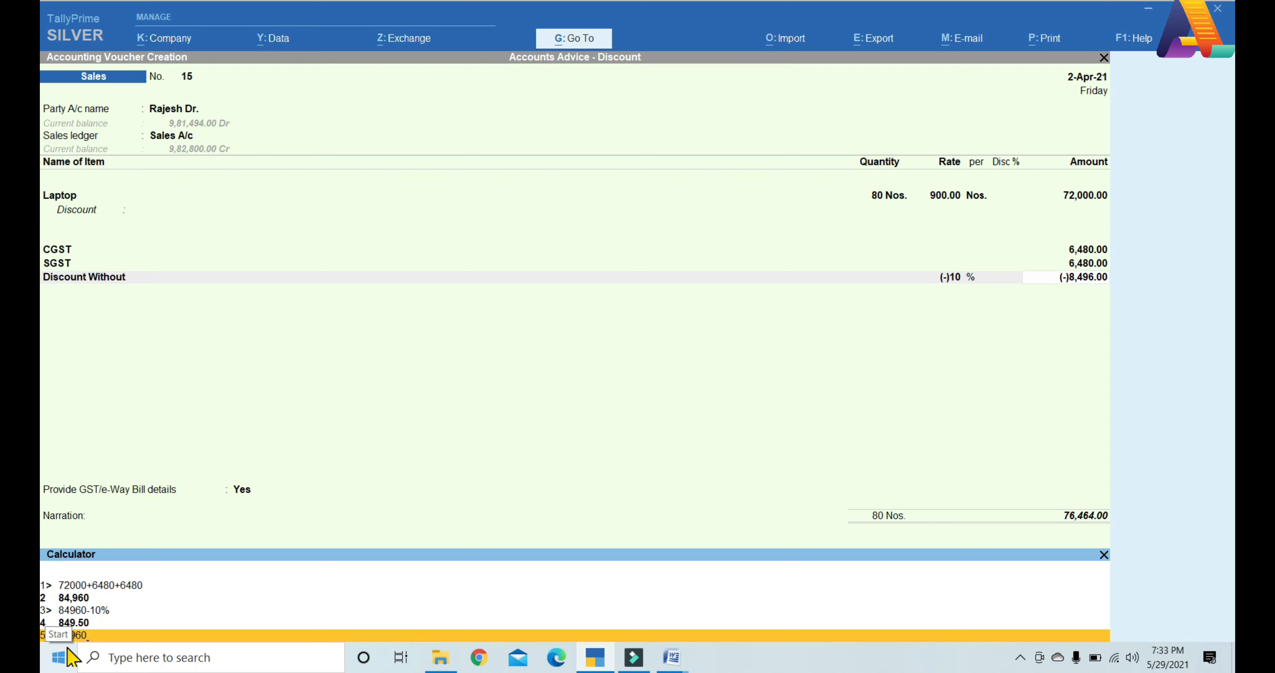
Step: Check the discount and the net amount in the calculator with 84960*10% and 84960-8496
type("10")
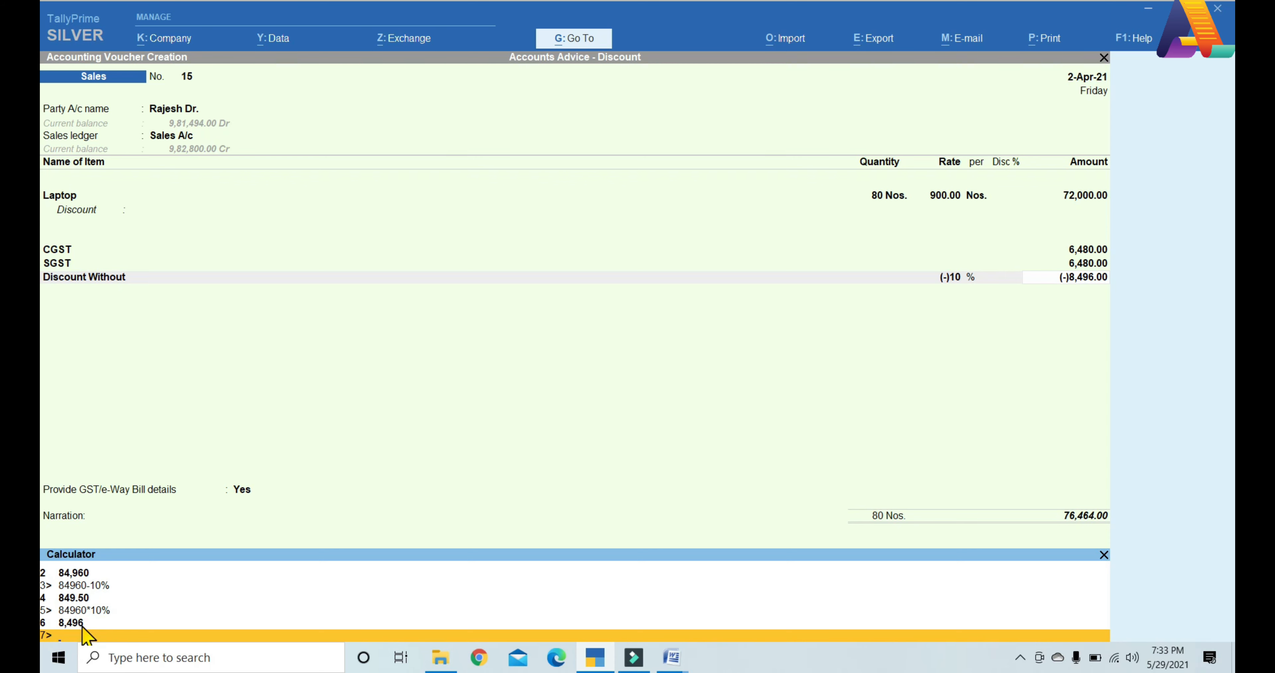
type("84960-8496")
key("Return")
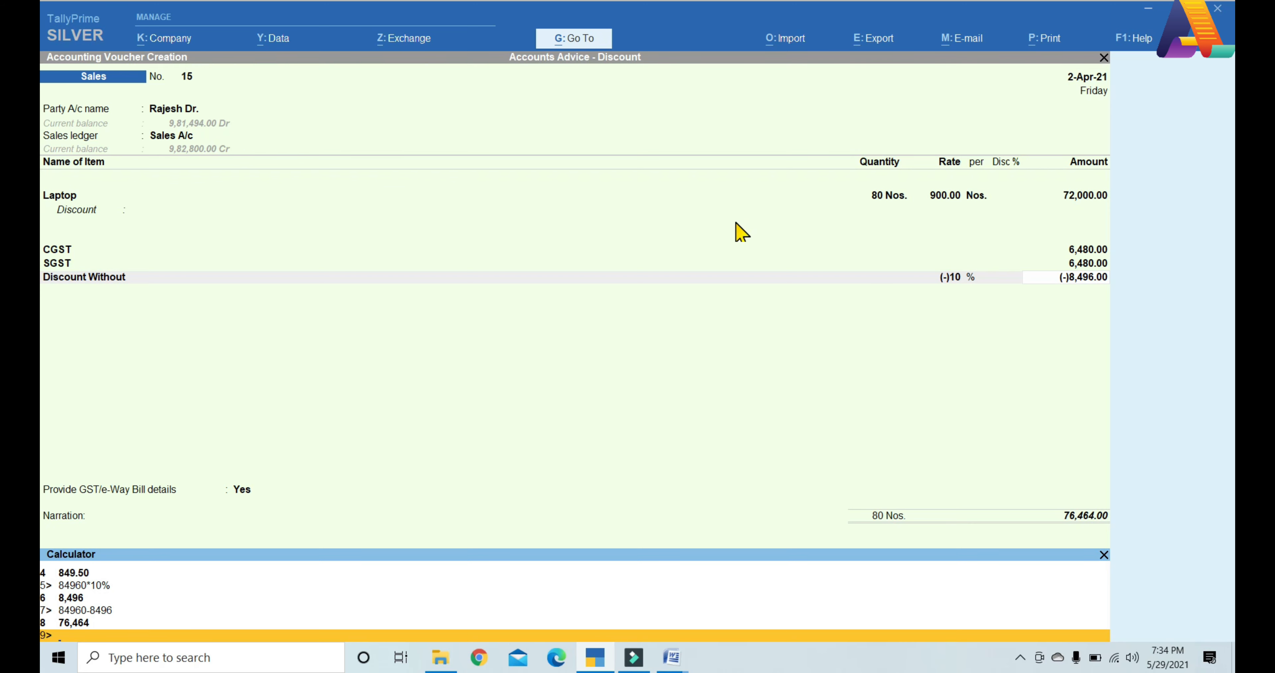
Step: Save the fifth sales voucher, and close both voucher creation and the calculator to return to the Gateway of Tally
key("ctrl+m")
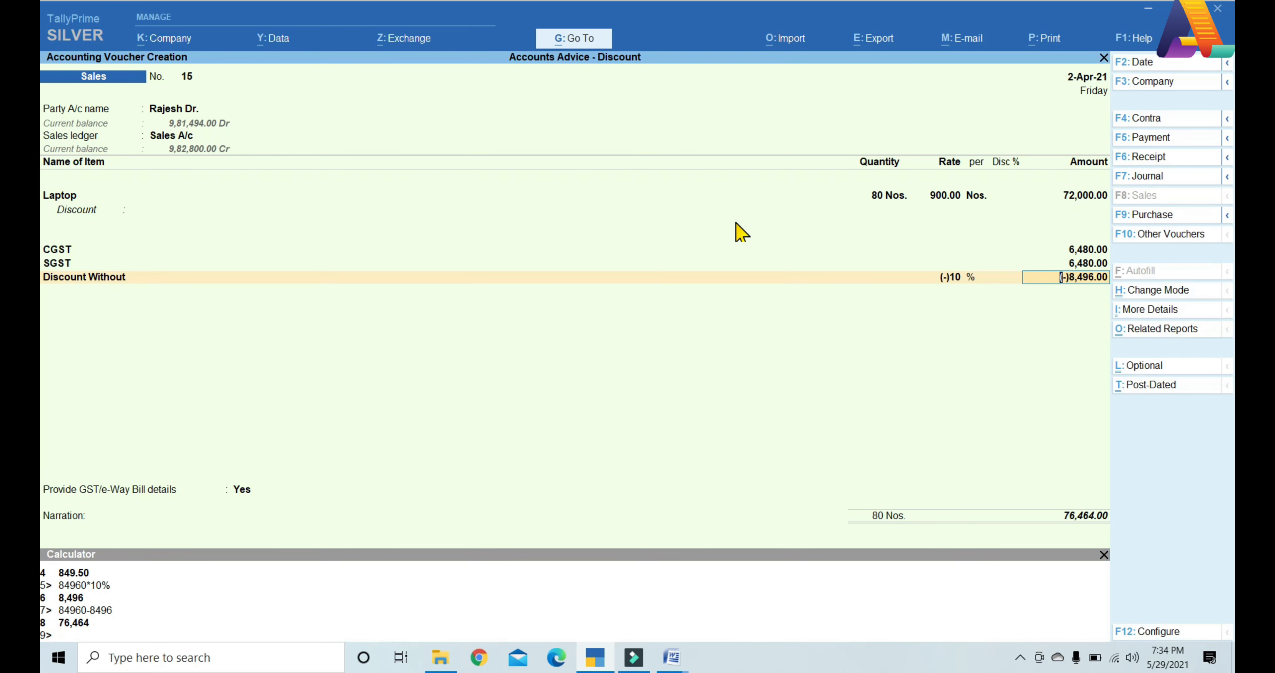
key("ctrl+a")
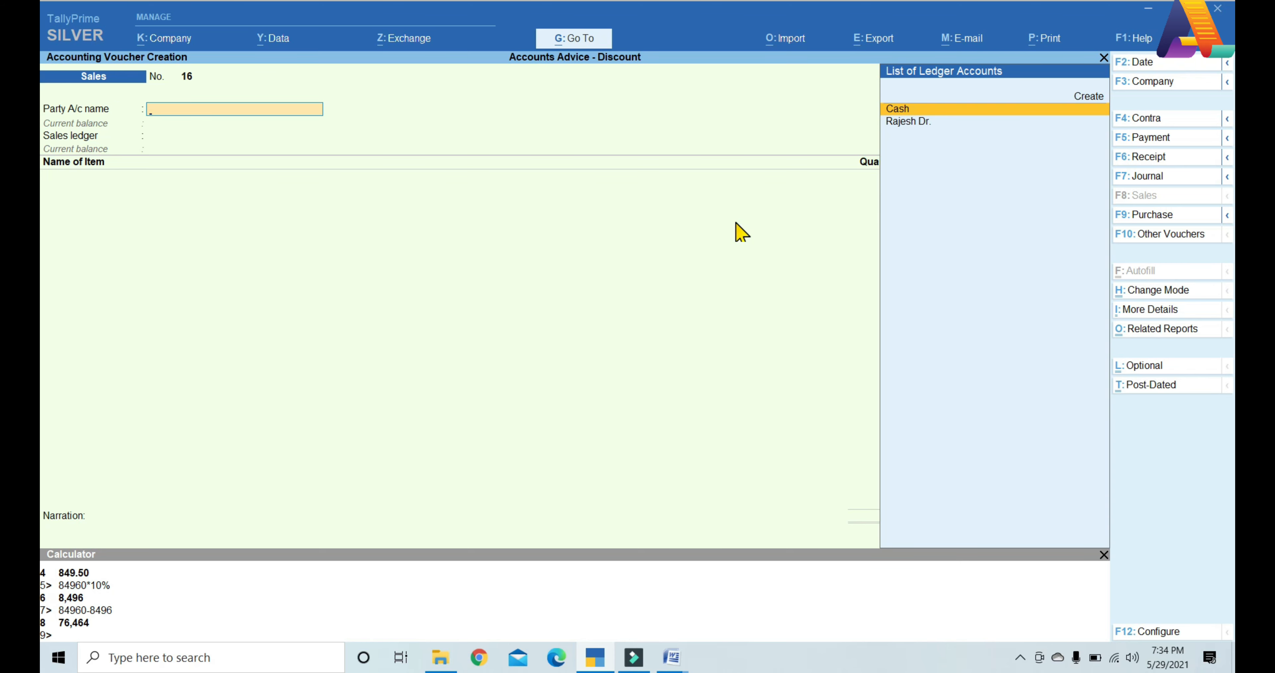
key("Escape")
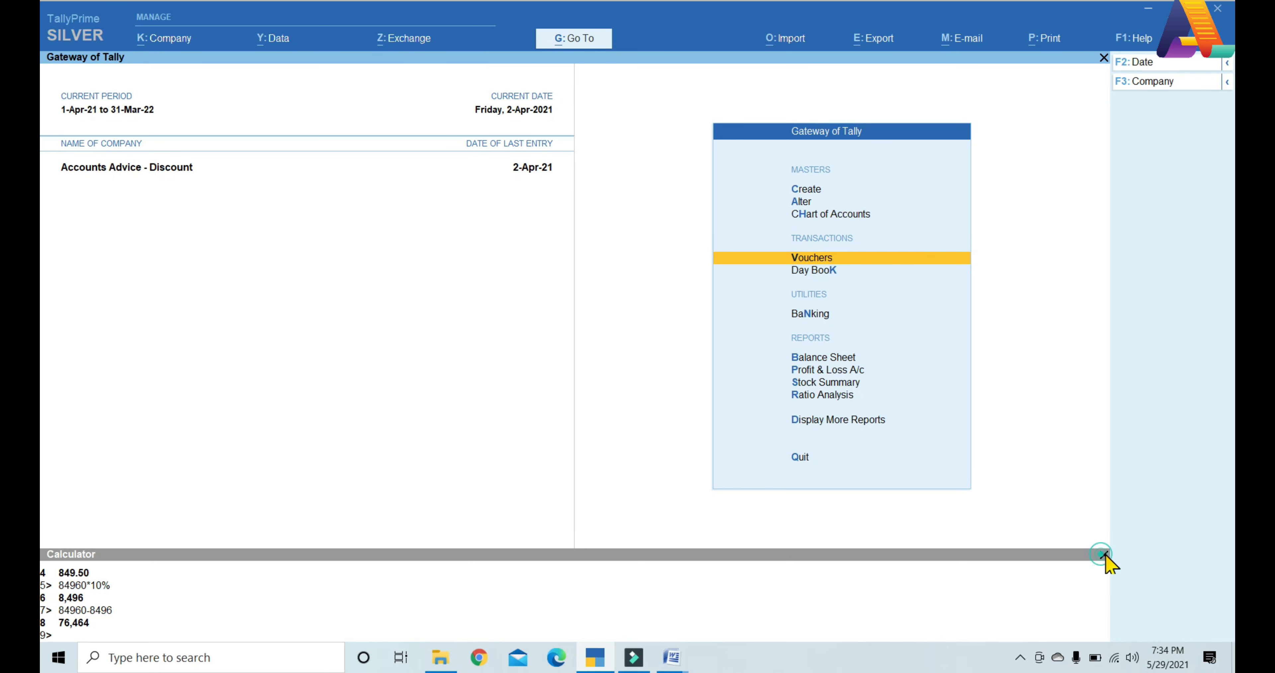
left_click(1104, 554)
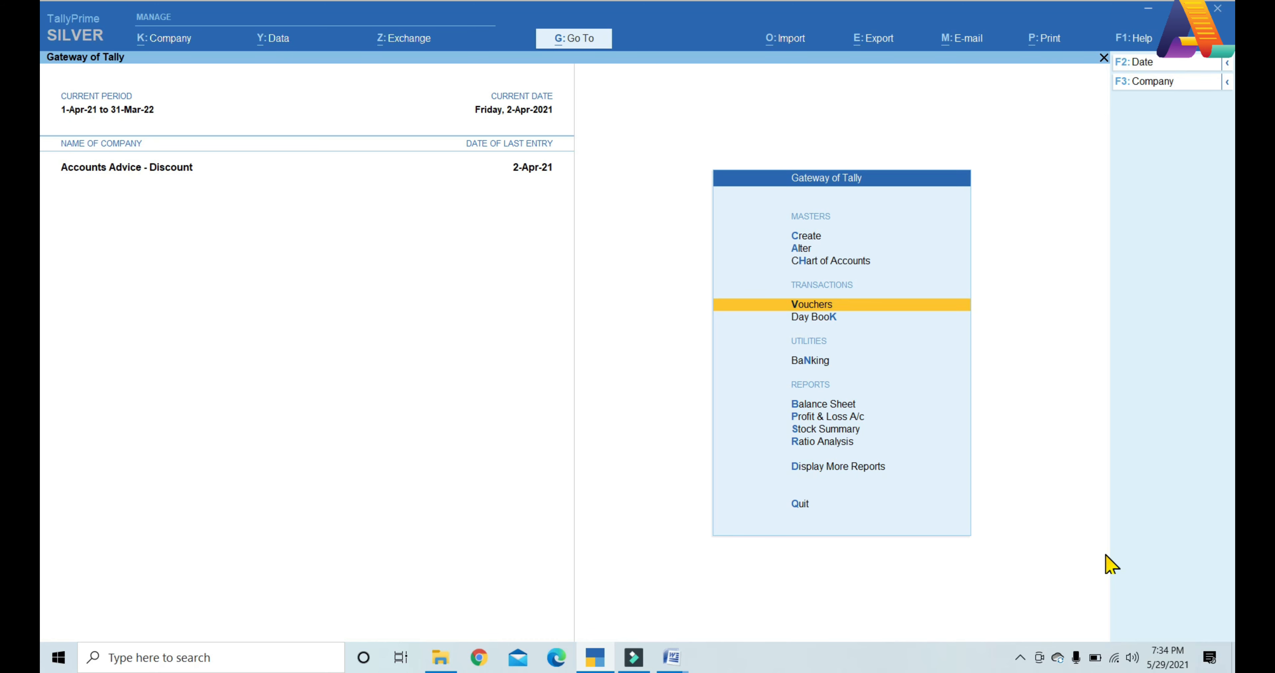
left_click(1019, 658)
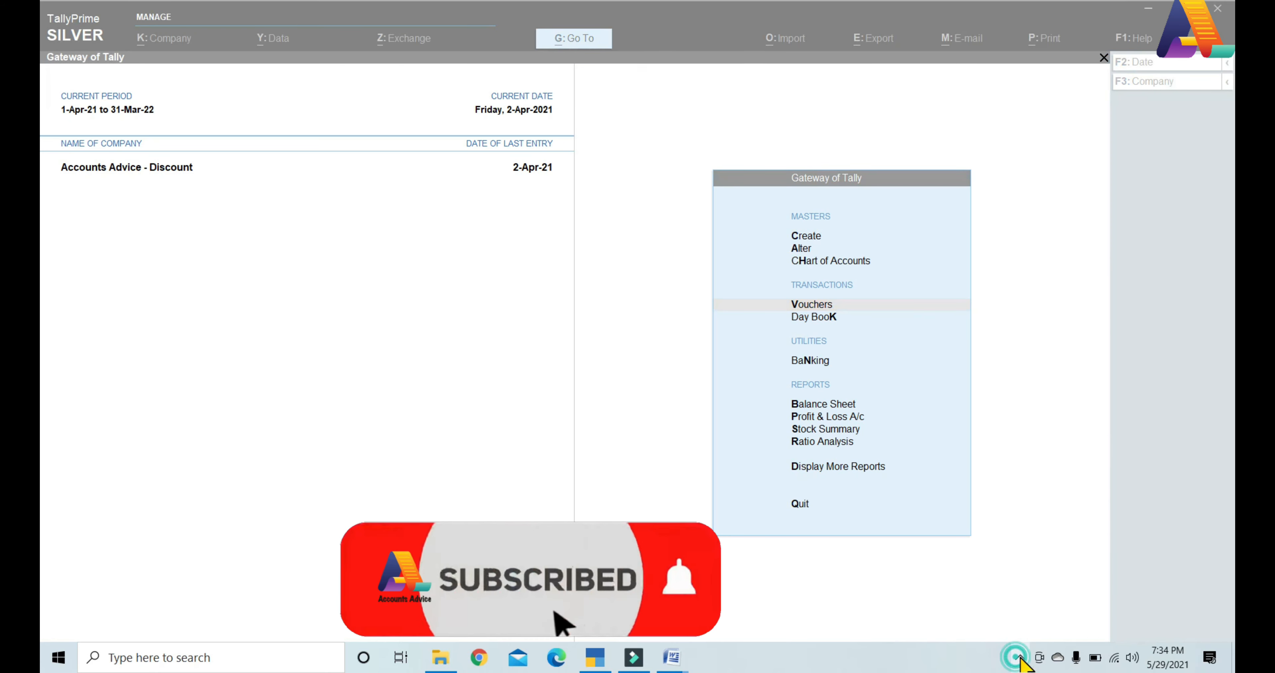